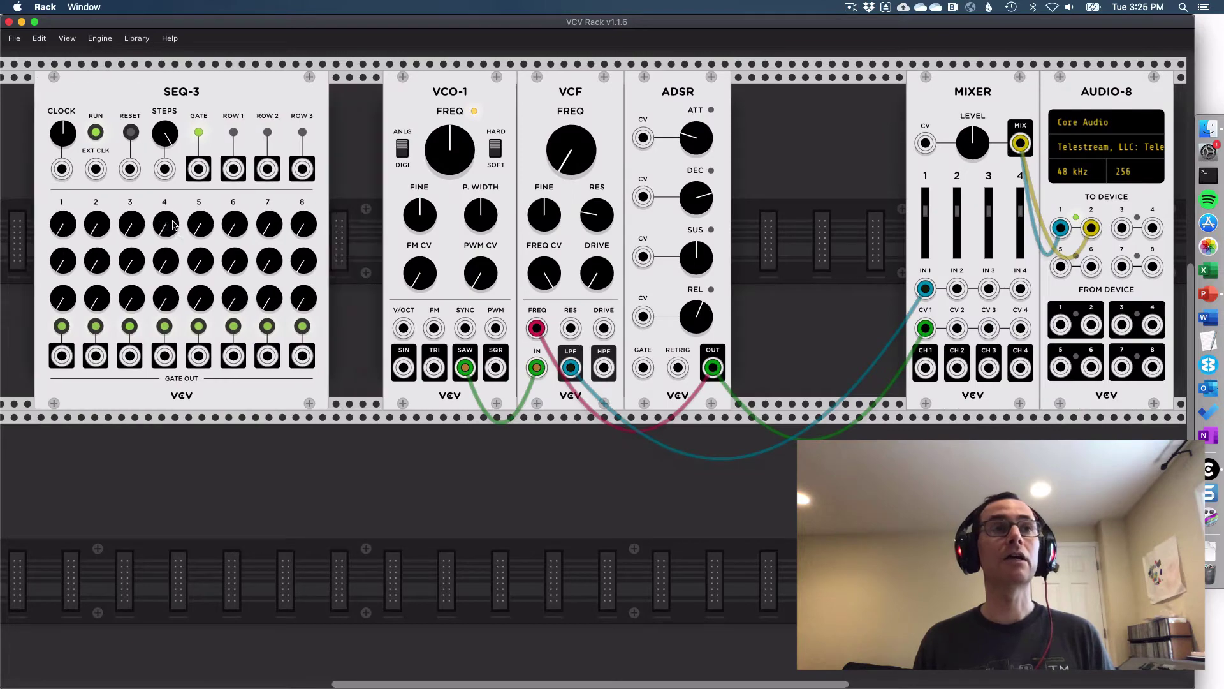
- Add the VCV QNT quantizer beside VCO-1 and slide SEQ-3 over so it sits directly against it
{"action": "right_click", "coordinate": [339, 219]}
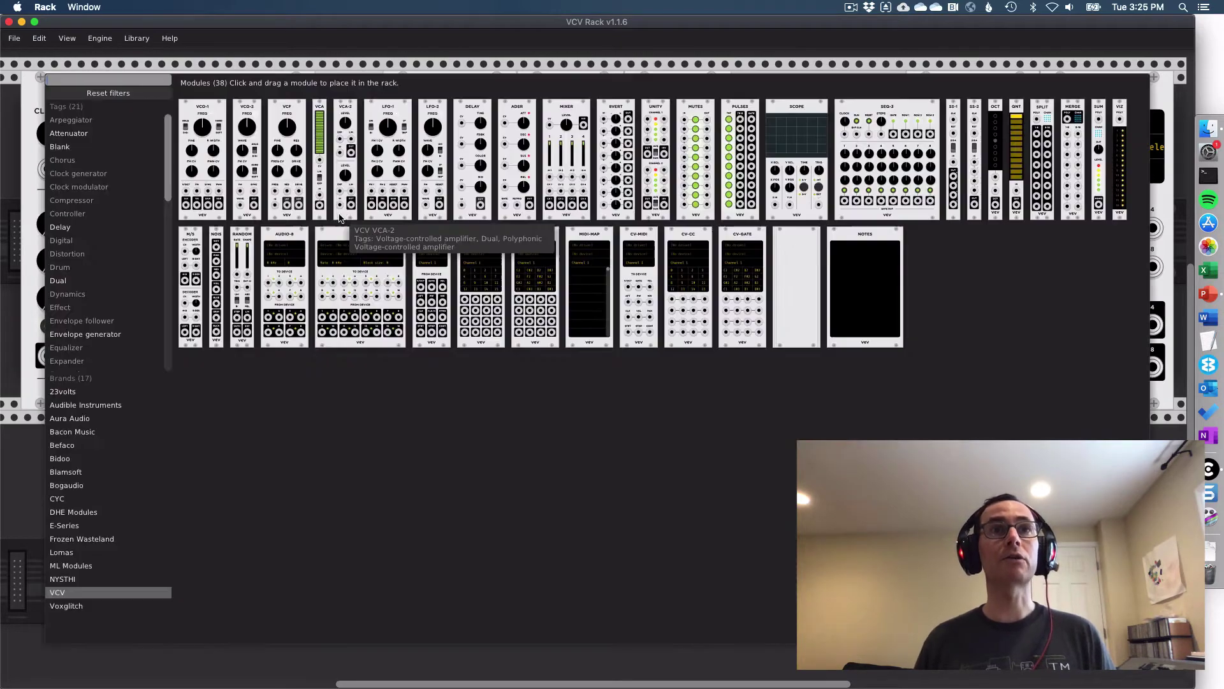
{"action": "left_click_drag", "start_coordinate": [1018, 109], "coordinate": [389, 185]}
{"action": "left_click_drag", "start_coordinate": [172, 191], "coordinate": [199, 192]}
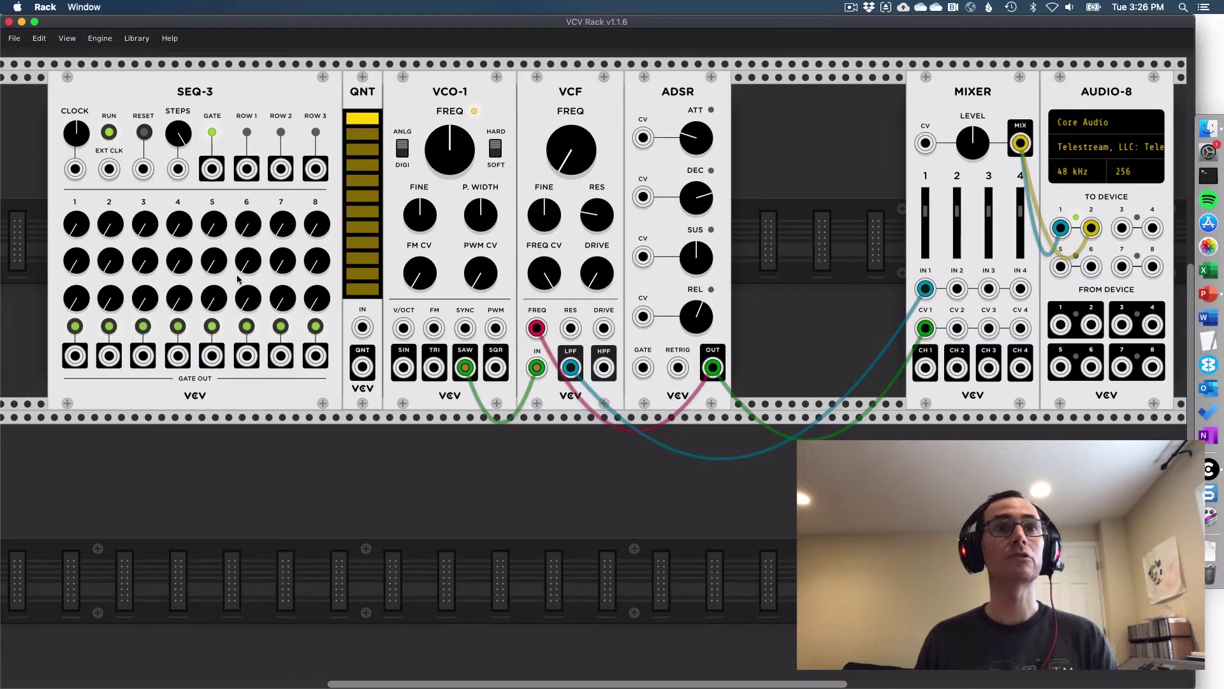
- Patch SEQ-3's row 1 output through QNT into VCO-1's V/OCT input, and SEQ-3's gate output into the ADSR gate input
{"action": "left_click_drag", "start_coordinate": [246, 169], "coordinate": [362, 327]}
{"action": "left_click_drag", "start_coordinate": [363, 367], "coordinate": [403, 328]}
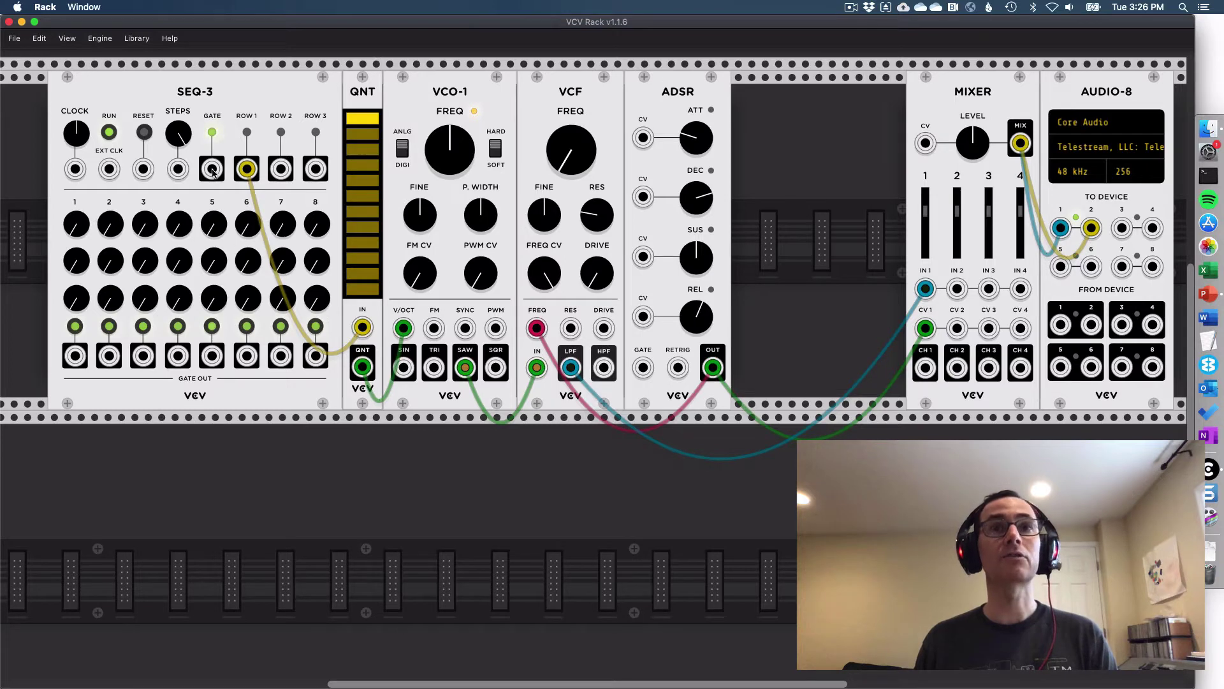
{"action": "left_click_drag", "start_coordinate": [213, 170], "coordinate": [643, 369]}
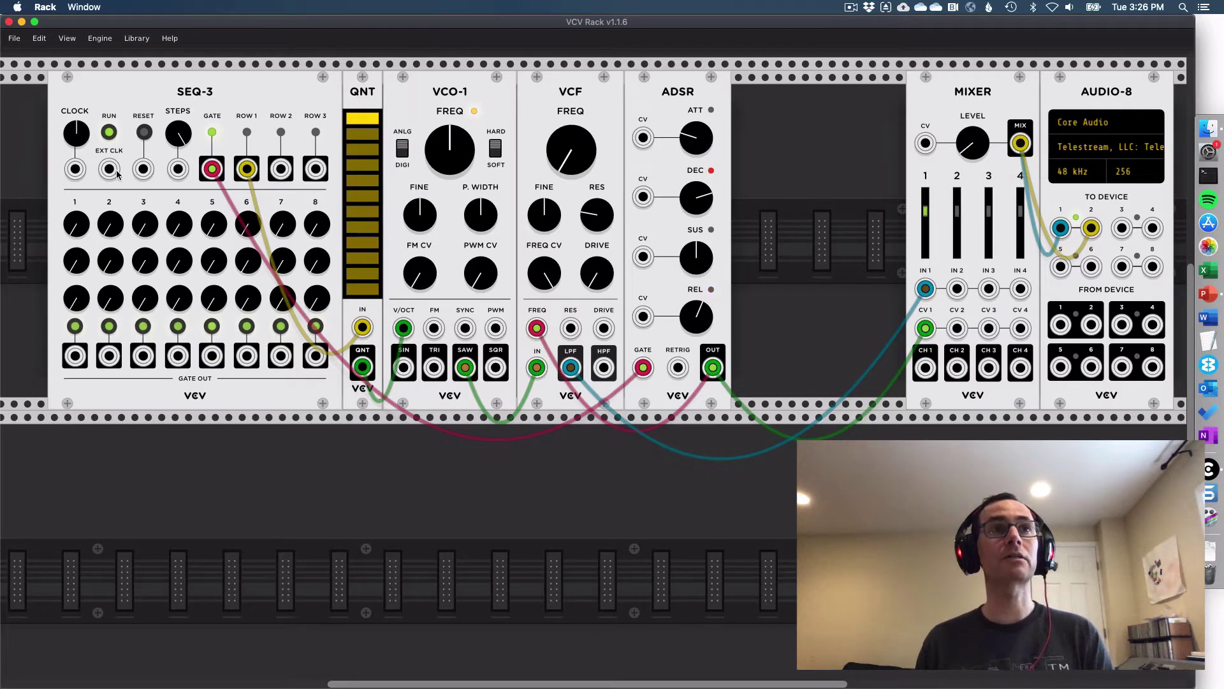
- Speed up the SEQ-3 clock, dial in rising row 1 values across the eight steps, and fine-tune the mixer level
{"action": "left_click_drag", "start_coordinate": [76, 134], "coordinate": [76, 115]}
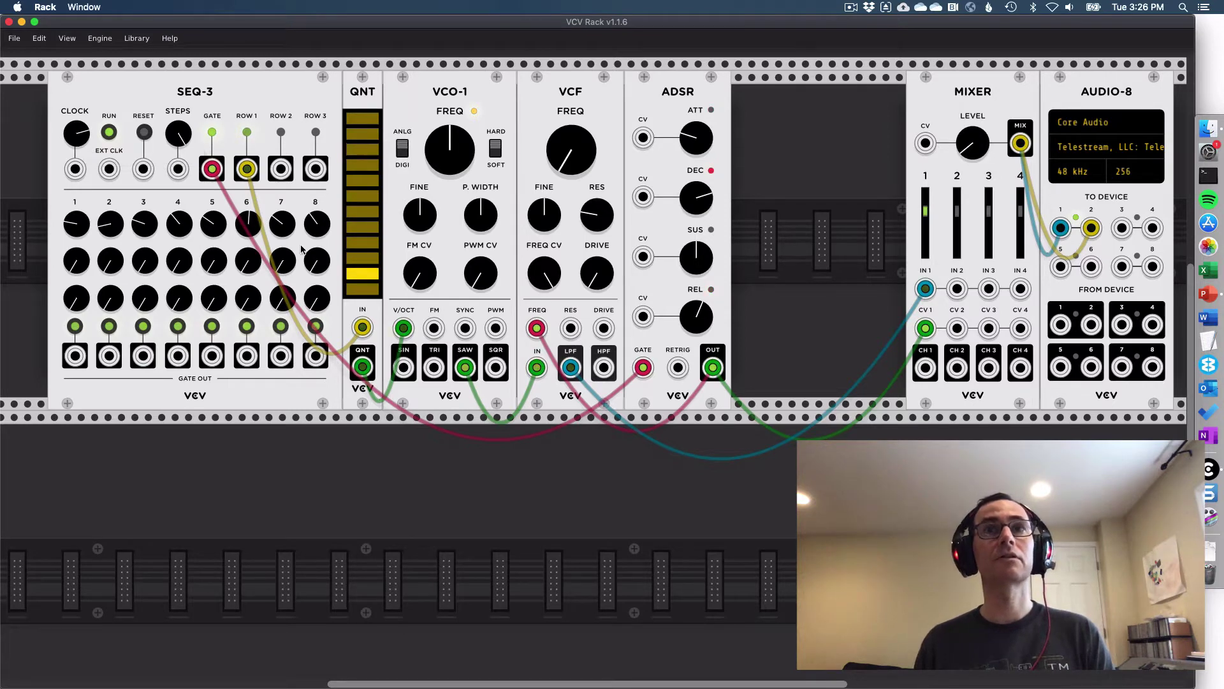
{"action": "left_click_drag", "start_coordinate": [972, 143], "coordinate": [972, 141]}
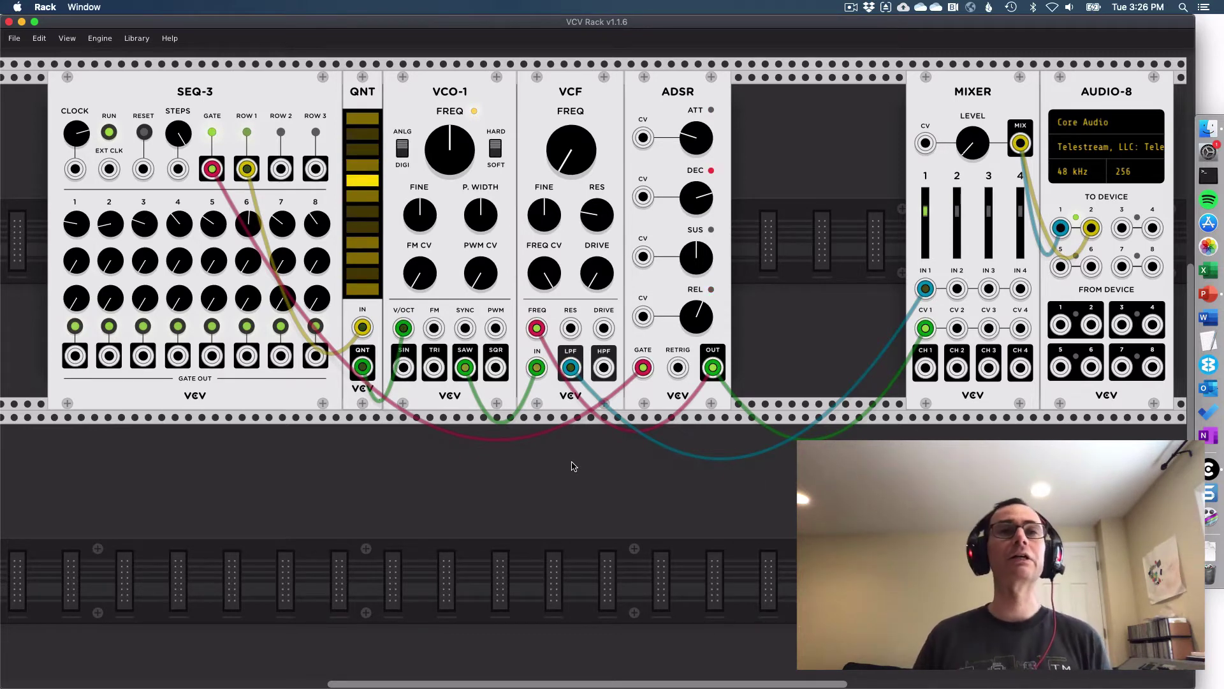
- Add an LFO-1 beneath VCO-1 and patch its sine output into VCO-1's FM input with the FM CV amount turned up
{"action": "right_click", "coordinate": [572, 466]}
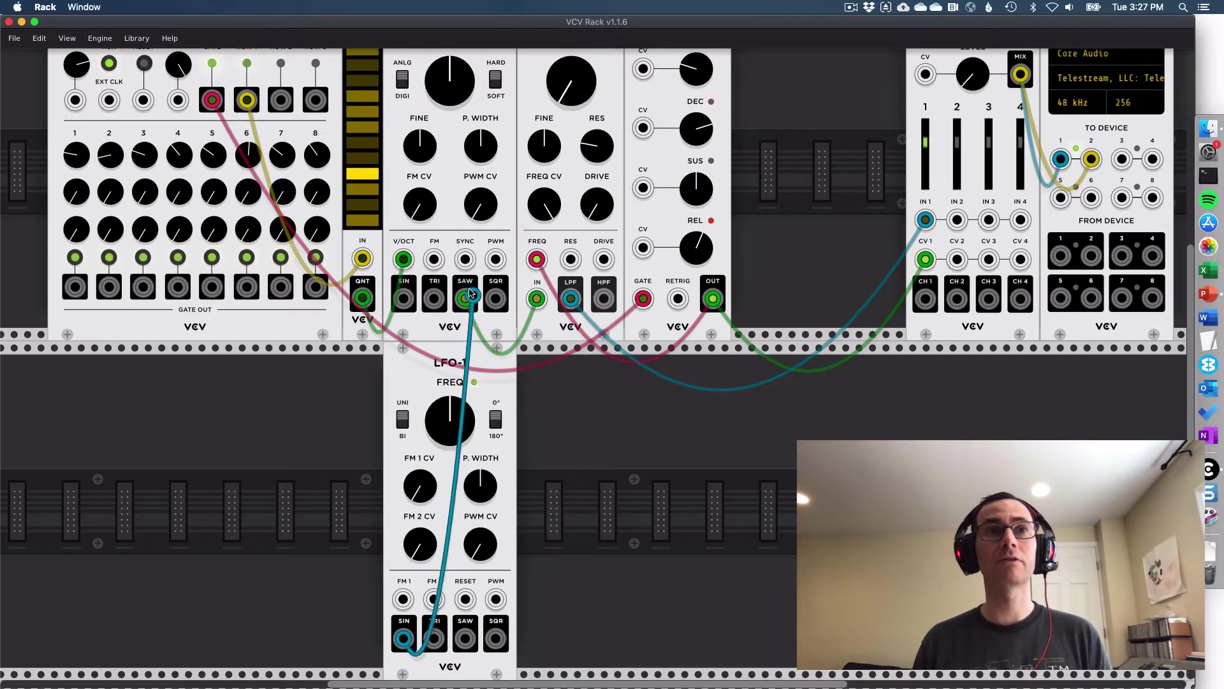
{"action": "left_click_drag", "start_coordinate": [475, 262], "coordinate": [421, 231]}
{"action": "scroll", "coordinate": [435, 262], "scroll_direction": "up", "scroll_amount": 2}
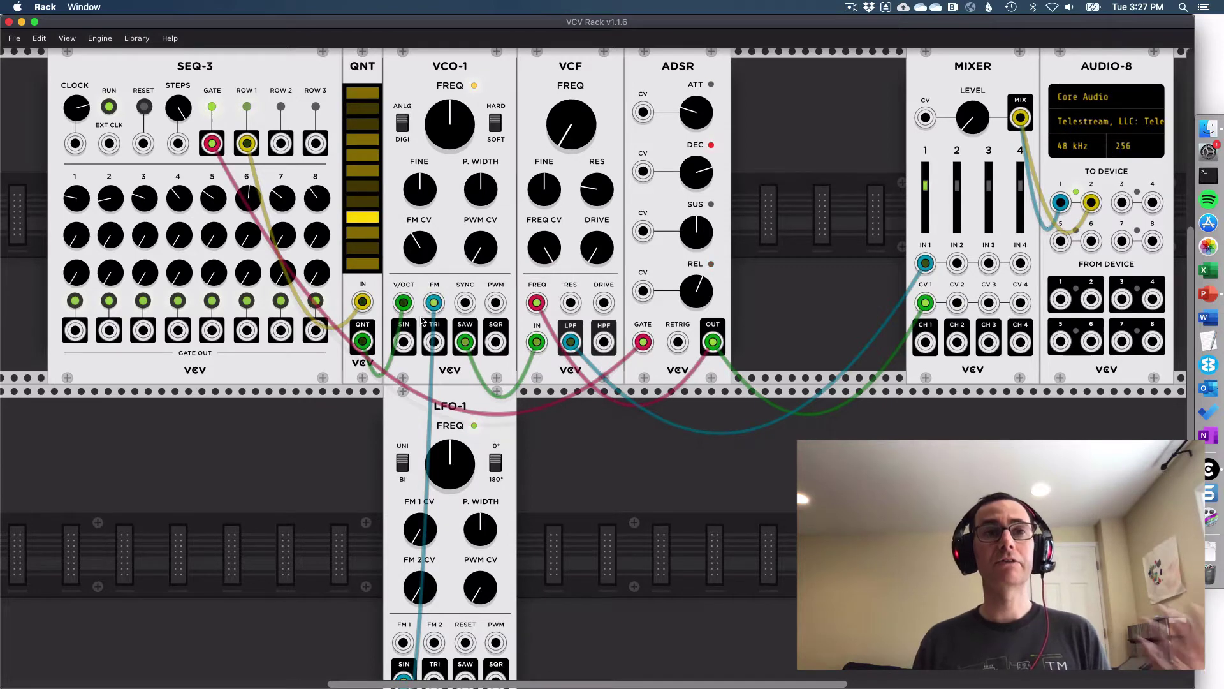
{"action": "left_click_drag", "start_coordinate": [973, 118], "coordinate": [973, 118]}
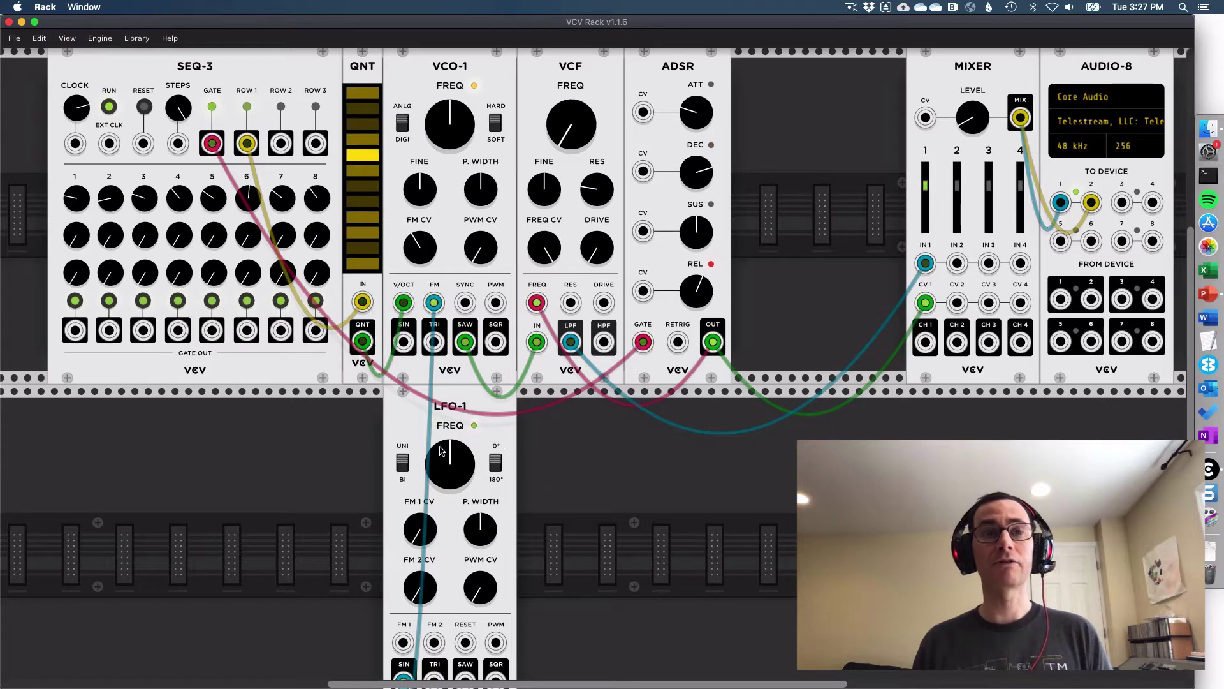
- Raise the LFO-1 frequency, duplicate the module, and patch the copy's sine output into the original's FM 1 input with FM 1 CV turned up
{"action": "left_click_drag", "start_coordinate": [440, 451], "coordinate": [440, 451]}
{"action": "key", "text": "ctrl+d"}
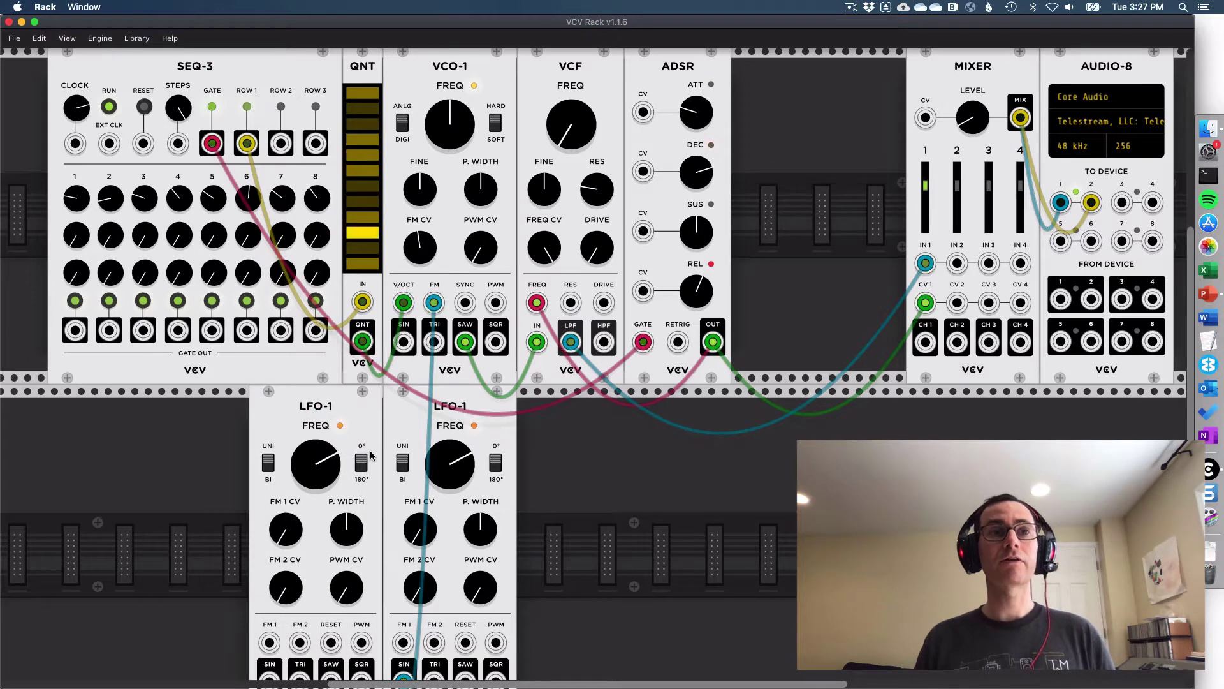
{"action": "scroll", "coordinate": [204, 574], "scroll_direction": "down", "scroll_amount": 2}
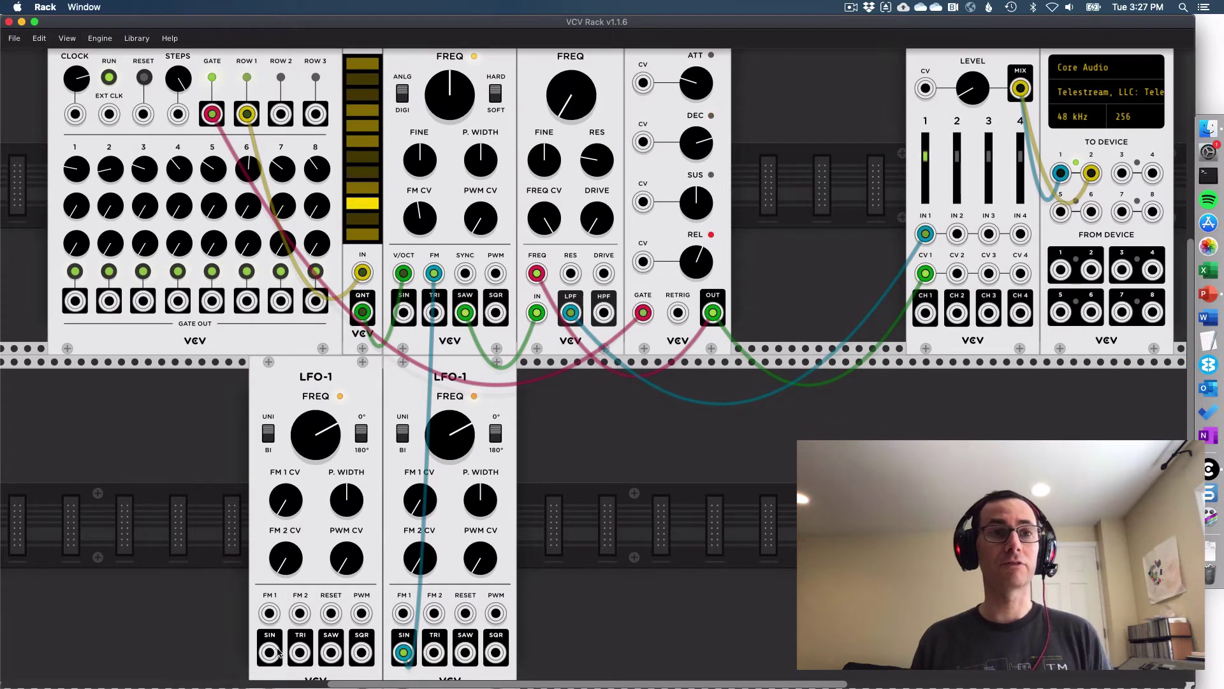
{"action": "left_click_drag", "start_coordinate": [270, 651], "coordinate": [403, 614]}
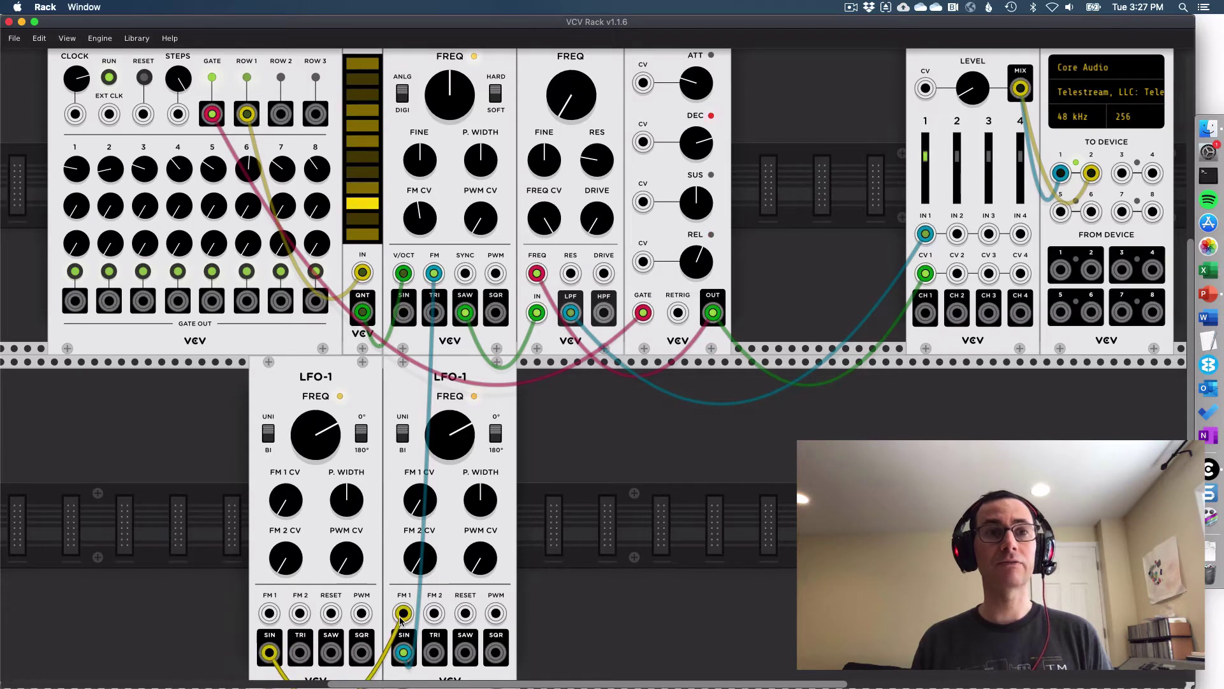
{"action": "left_click_drag", "start_coordinate": [420, 501], "coordinate": [420, 488]}
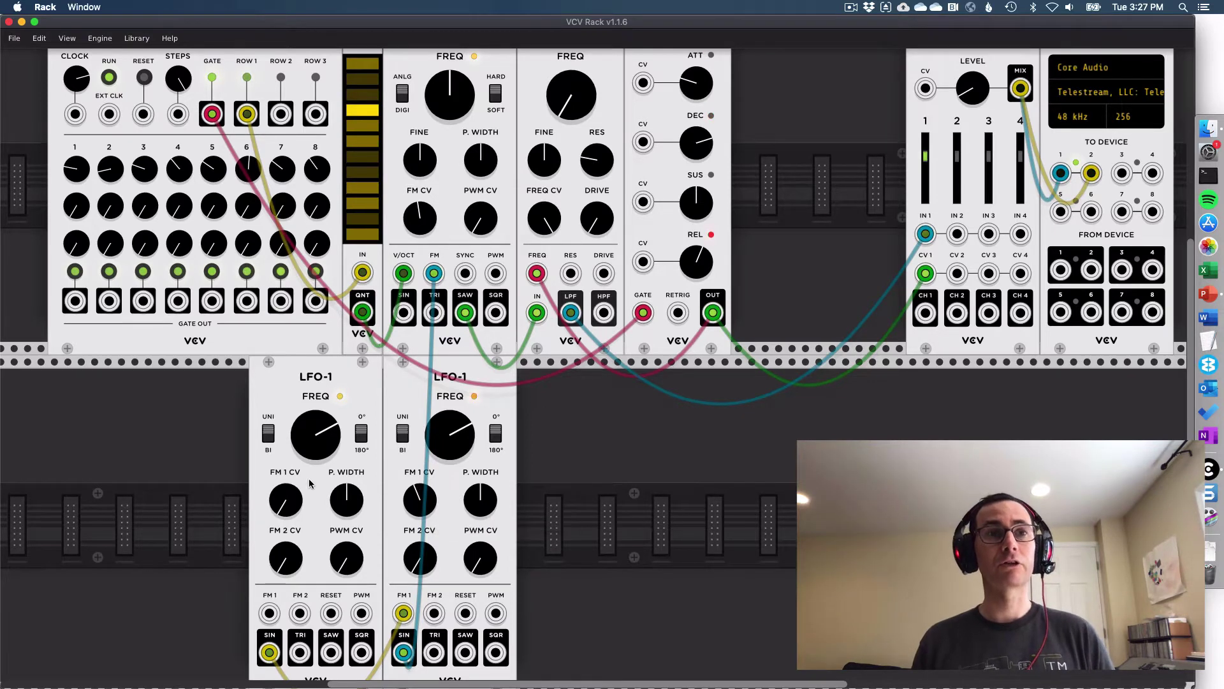
- Duplicate the second LFO-1 and patch the new copy's sine output into the second LFO's FM 1 input, raising that FM 1 CV
{"action": "key", "text": "super+d"}
{"action": "left_click_drag", "start_coordinate": [135, 652], "coordinate": [269, 613]}
{"action": "left_click_drag", "start_coordinate": [286, 500], "coordinate": [286, 479]}
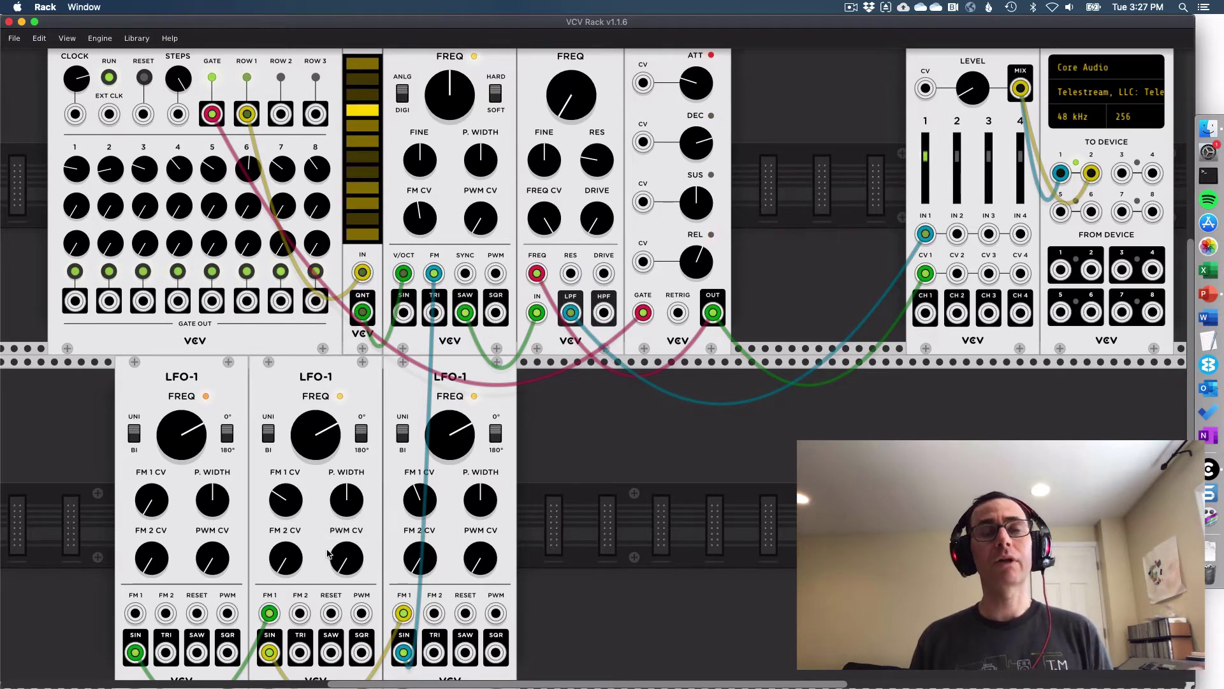
{"action": "scroll", "coordinate": [319, 212], "scroll_direction": "up", "scroll_amount": 2}
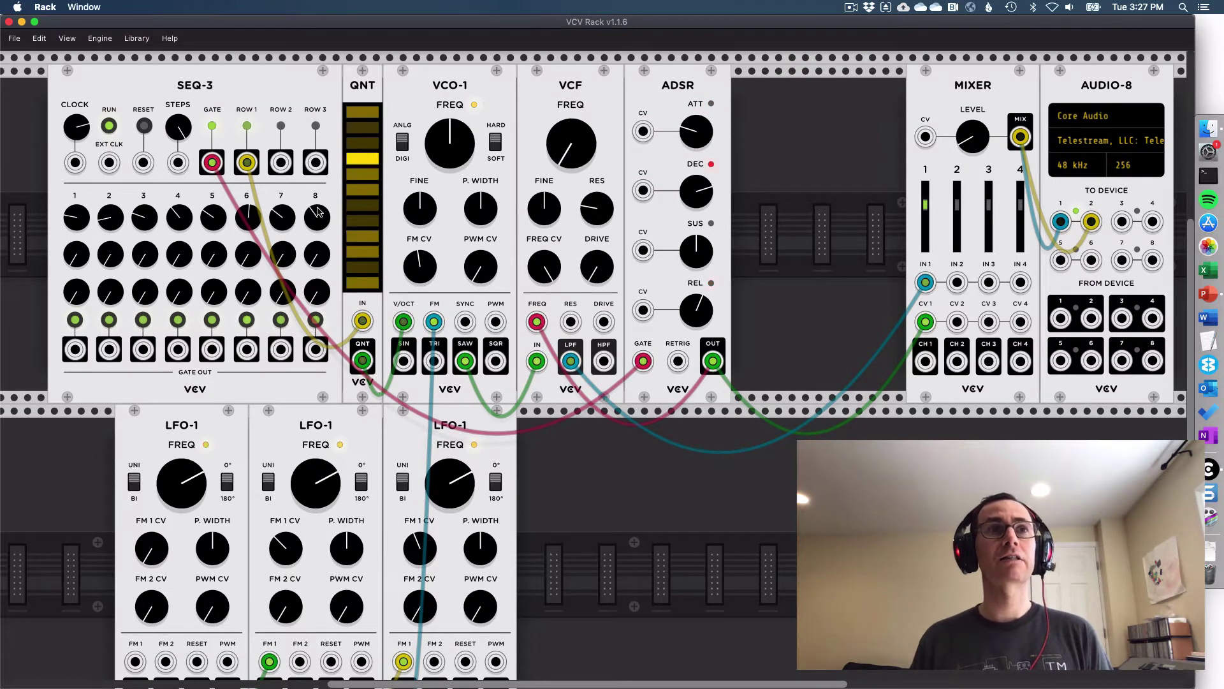
- Reduce VCO-1's FM CV amount and adjust the FM 1 CV amounts on the two modulated LFOs
{"action": "mouse_move", "coordinate": [411, 267]}
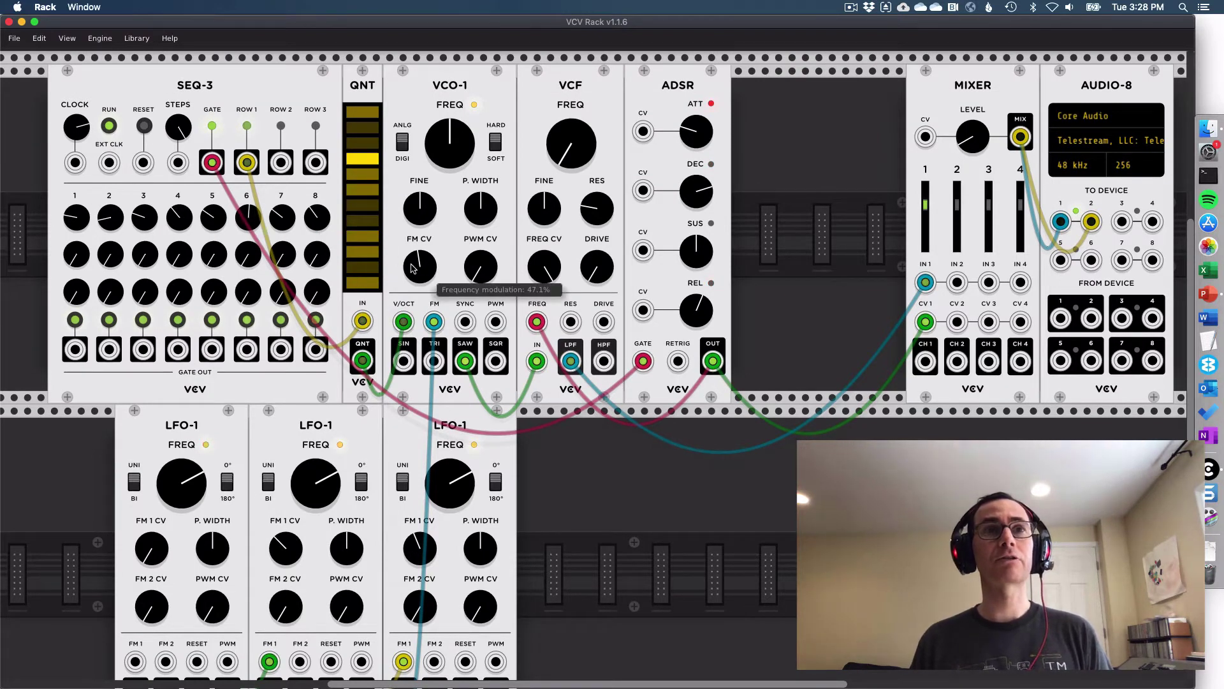
{"action": "left_click_drag", "start_coordinate": [412, 267], "coordinate": [412, 290]}
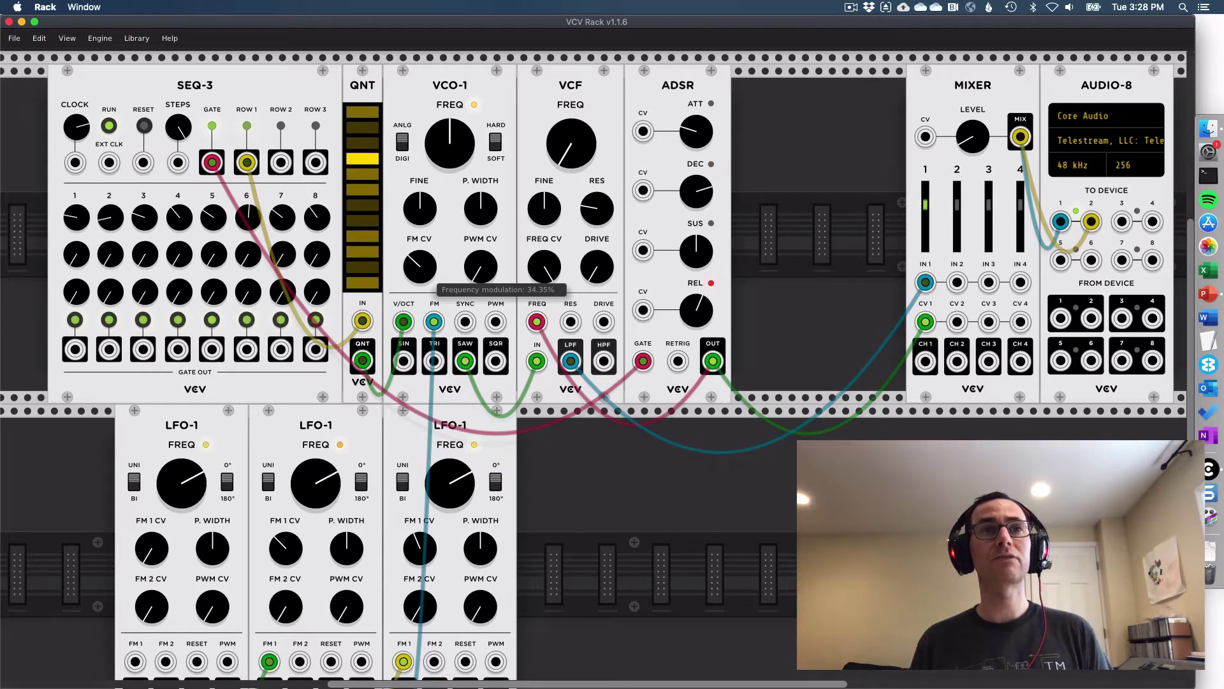
{"action": "left_click_drag", "start_coordinate": [422, 553], "coordinate": [422, 555]}
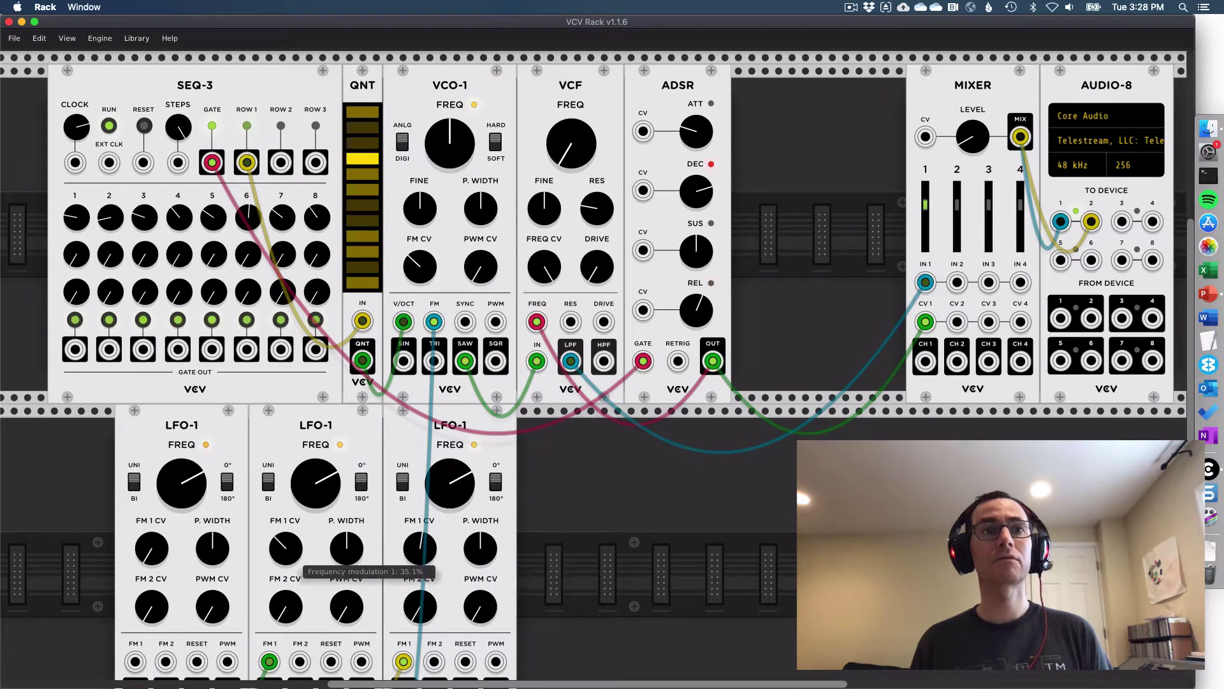
{"action": "mouse_move", "coordinate": [156, 556]}
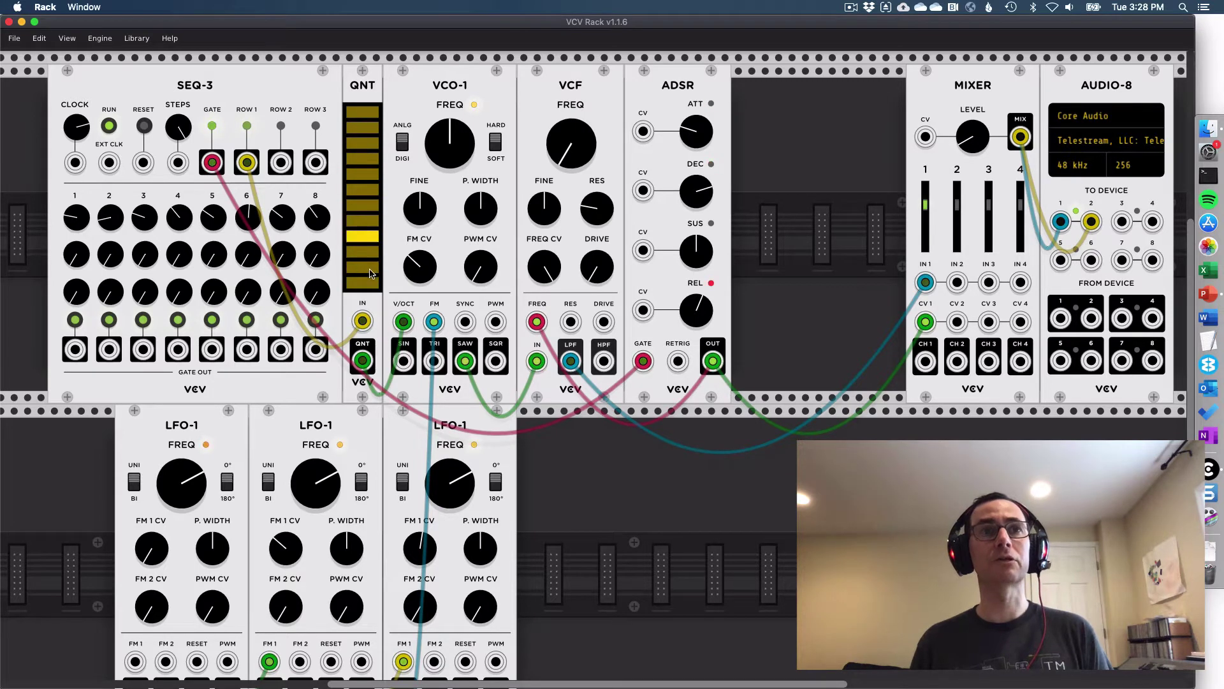
{"action": "left_click_drag", "start_coordinate": [408, 272], "coordinate": [408, 287]}
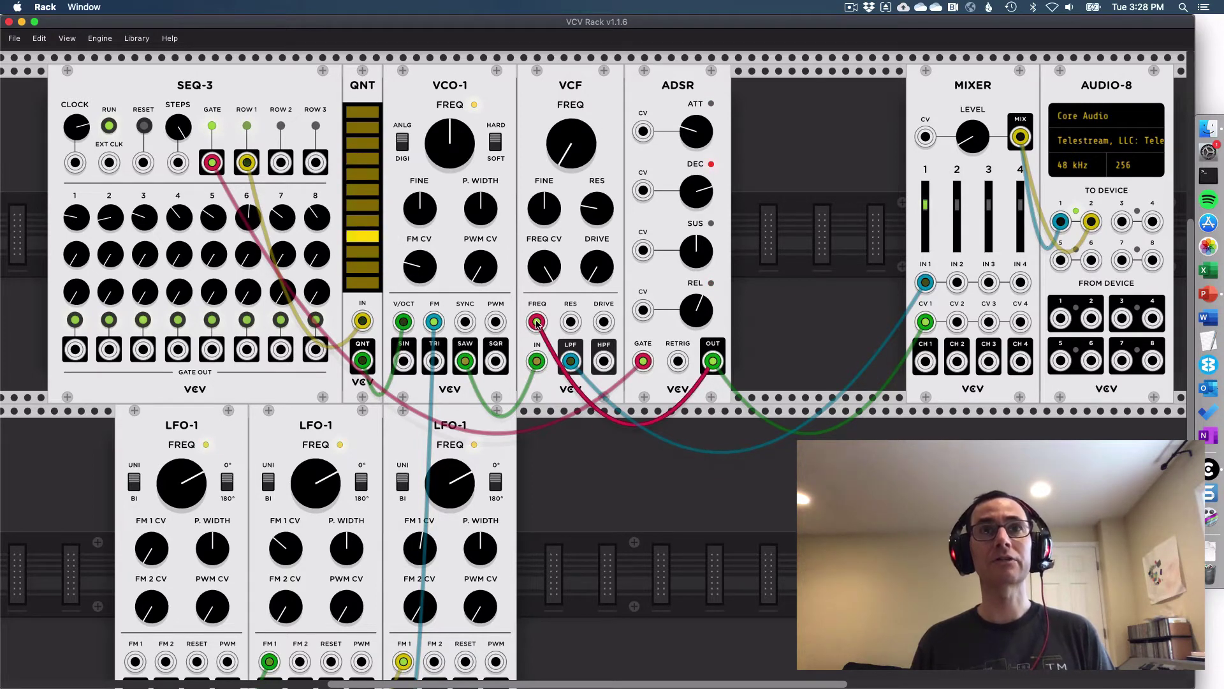
- Unplug the ADSR cable from the VCF's FREQ input and raise the filter frequency to 6967.2 Hz
{"action": "left_click_drag", "start_coordinate": [537, 323], "coordinate": [588, 487]}
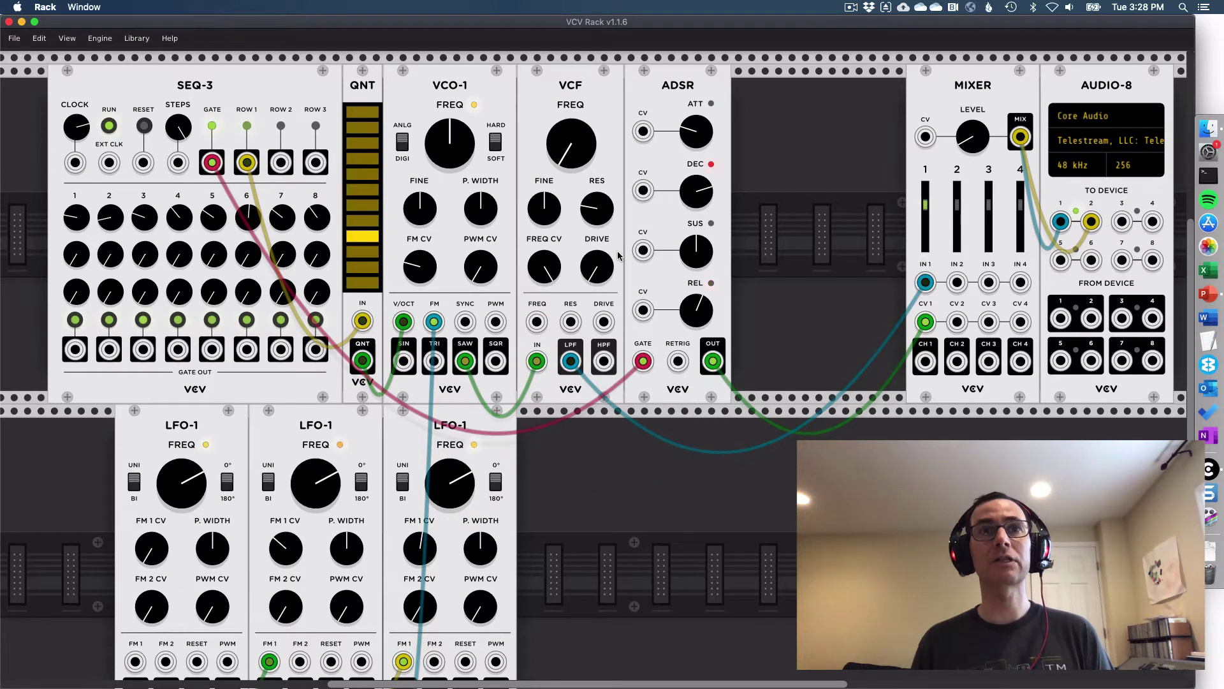
{"action": "left_click_drag", "start_coordinate": [588, 159], "coordinate": [587, 115]}
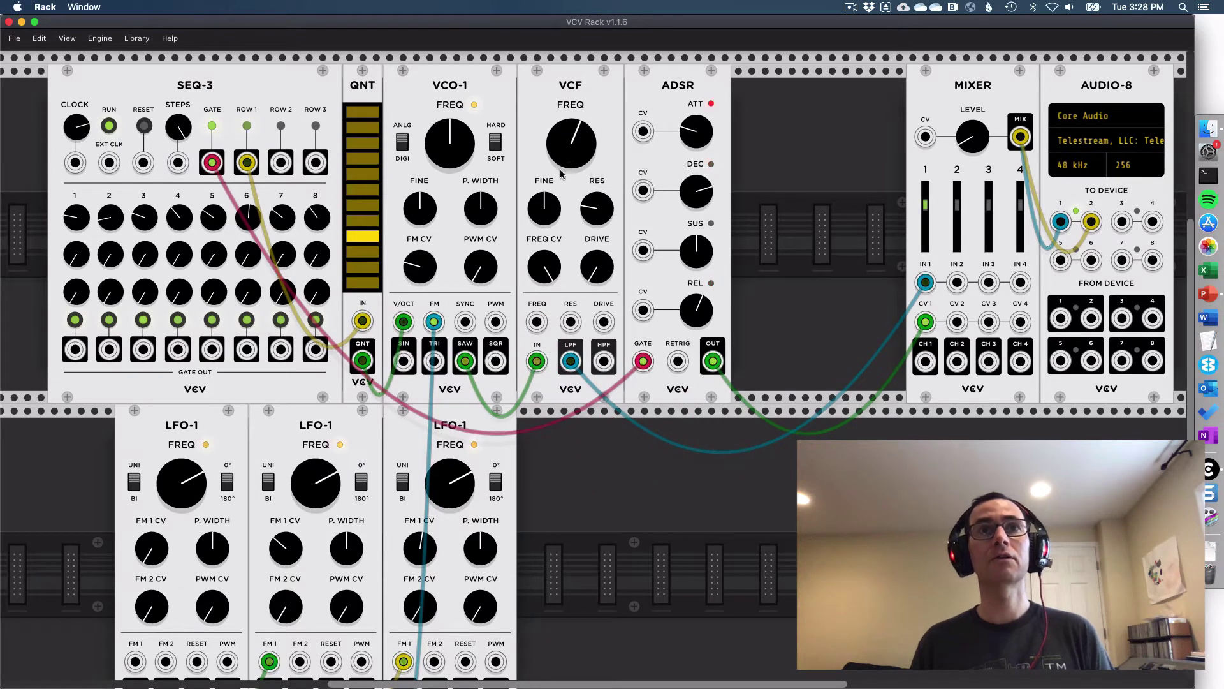
{"action": "mouse_move", "coordinate": [567, 146]}
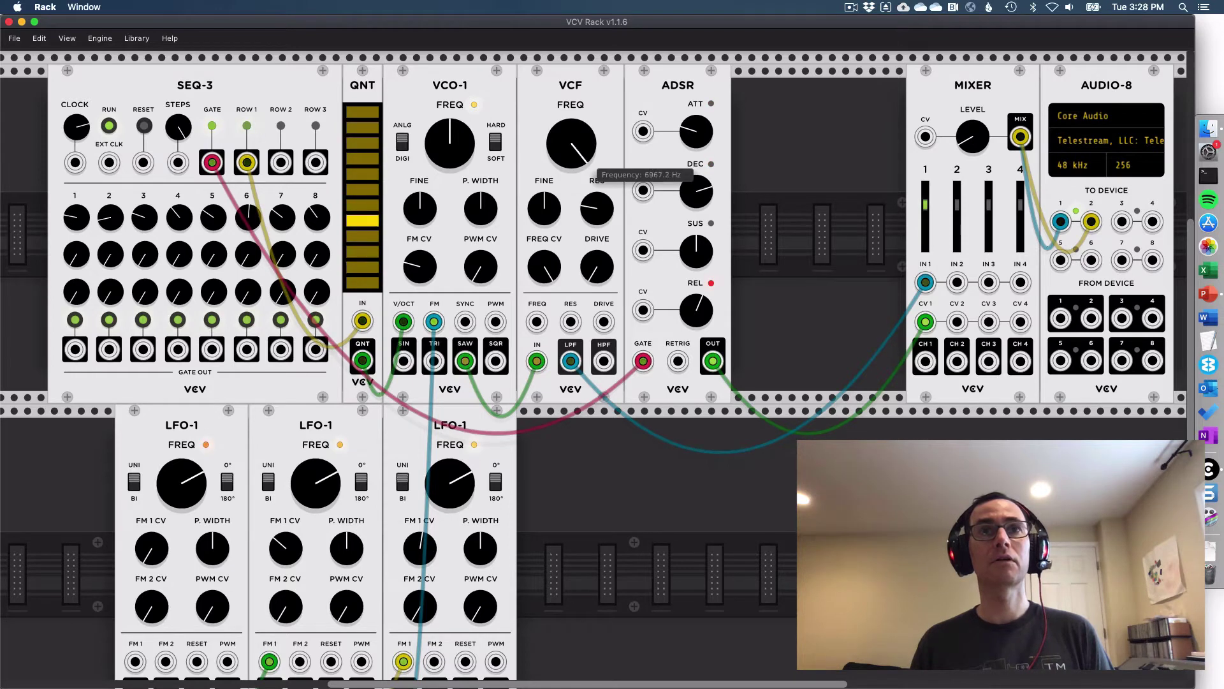
- Patch SEQ-3's row 2 output into the VCF's FREQ input and set varied row 2 values across the steps
{"action": "mouse_move", "coordinate": [326, 225]}
{"action": "left_click_drag", "start_coordinate": [280, 162], "coordinate": [537, 322]}
{"action": "left_click_drag", "start_coordinate": [72, 267], "coordinate": [137, 254]}
{"action": "mouse_move", "coordinate": [106, 260]}
{"action": "mouse_move", "coordinate": [177, 264]}
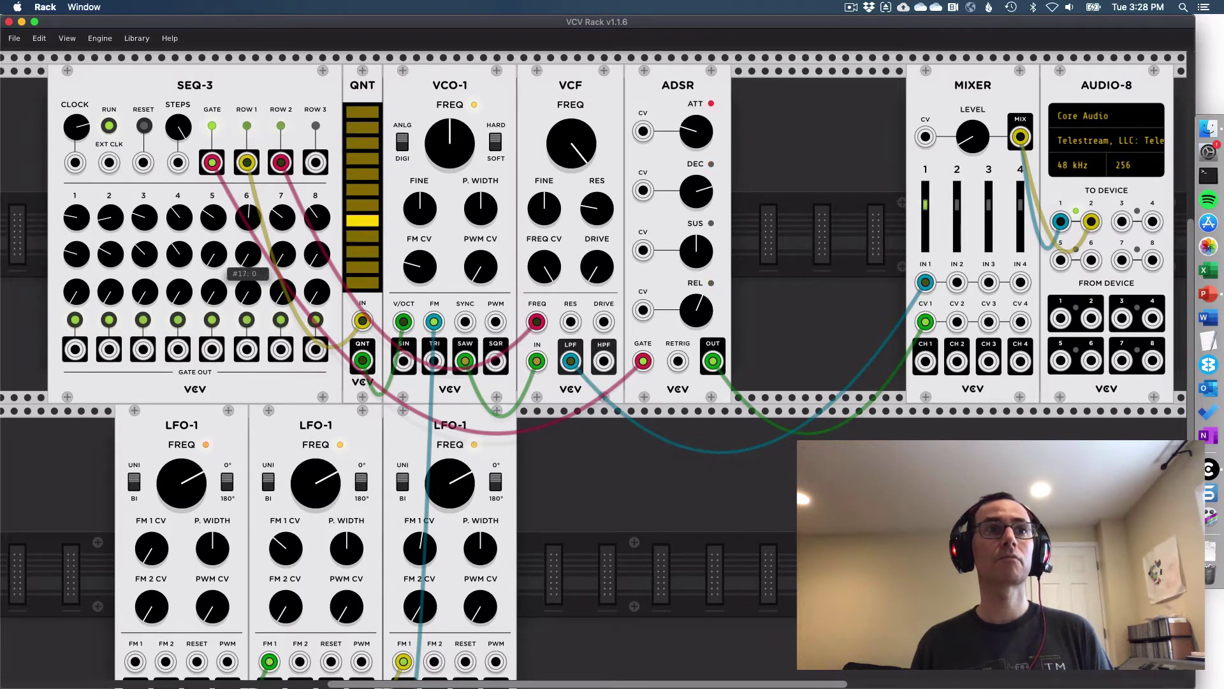
{"action": "mouse_move", "coordinate": [217, 293]}
{"action": "mouse_move", "coordinate": [239, 265]}
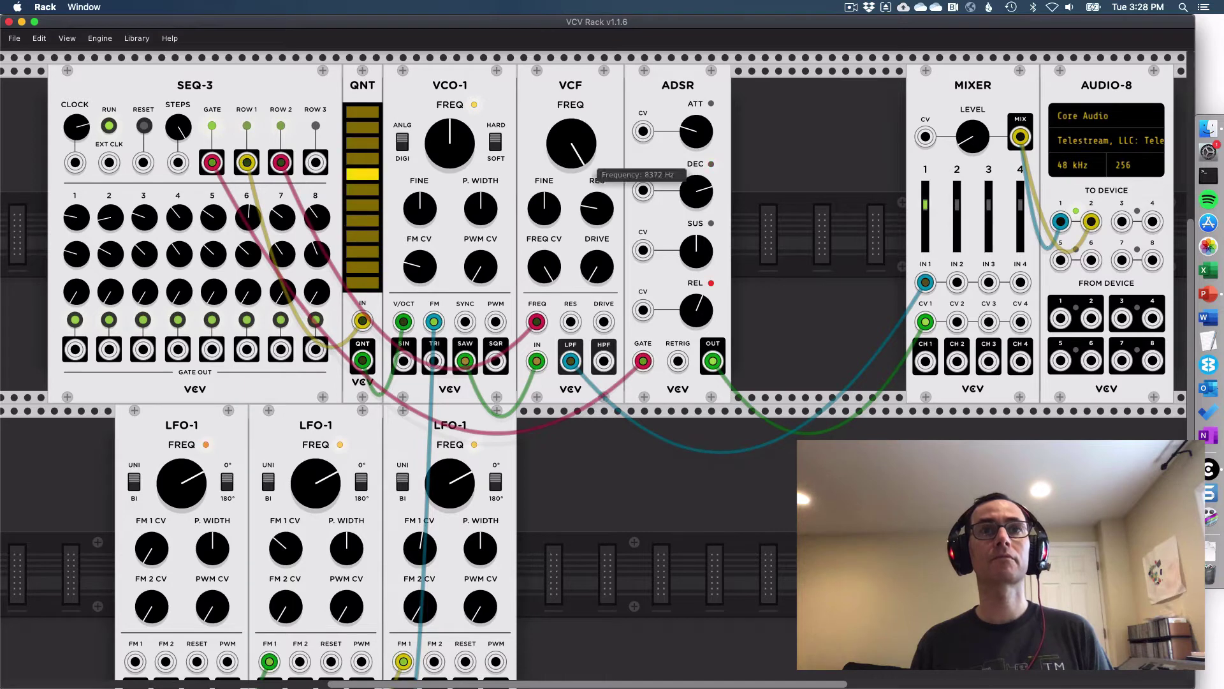
- Tune the VCF cutoff frequency and set its FREQ CV to a moderate negative amount so row 2 modulates the filter
{"action": "mouse_move", "coordinate": [543, 271]}
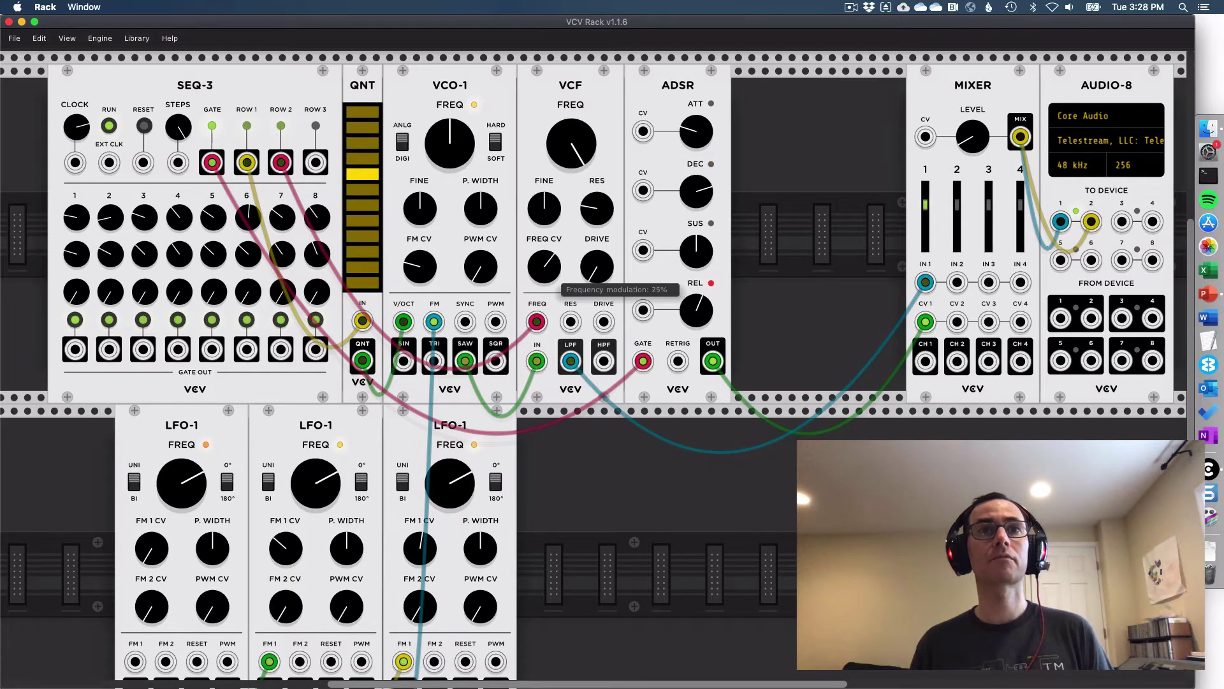
{"action": "left_click_drag", "start_coordinate": [544, 267], "coordinate": [544, 268]}
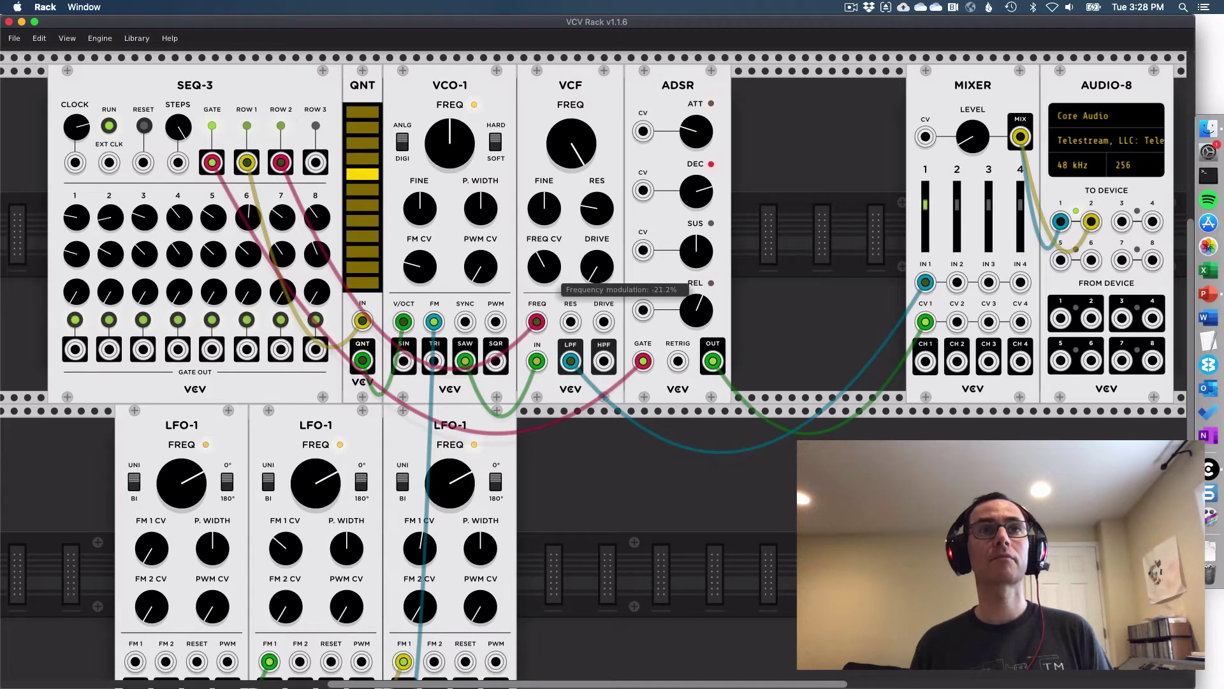
{"action": "left_click_drag", "start_coordinate": [571, 144], "coordinate": [570, 118]}
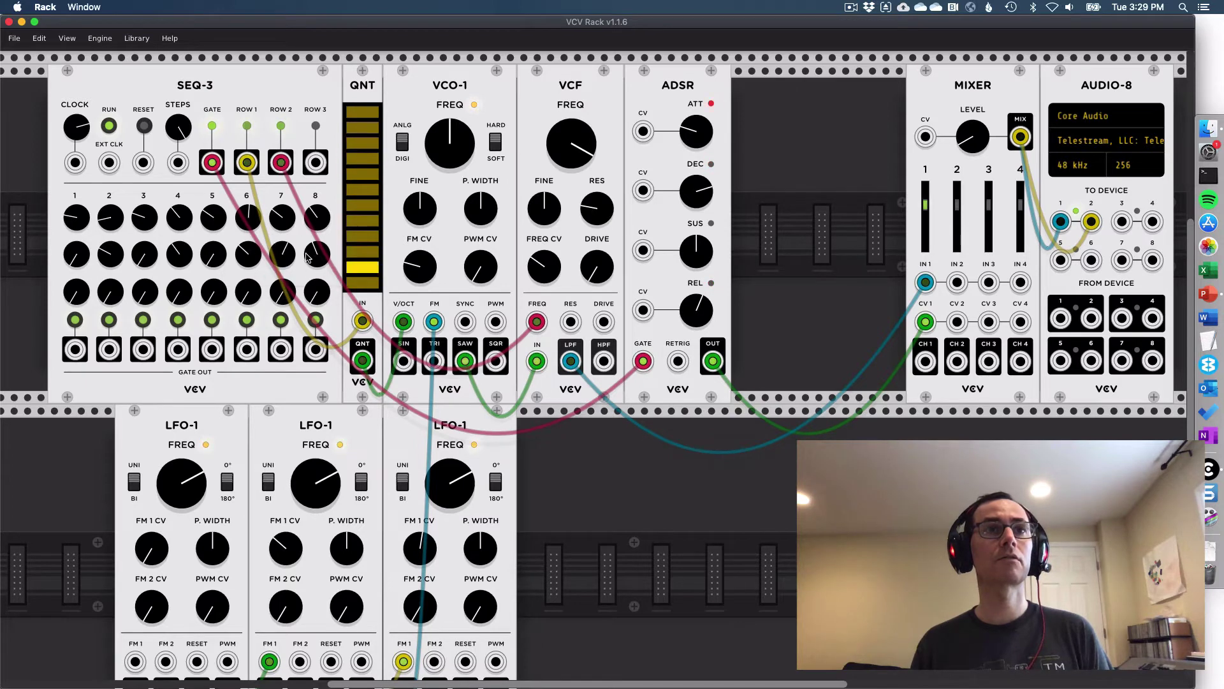
{"action": "left_click_drag", "start_coordinate": [545, 149], "coordinate": [545, 128]}
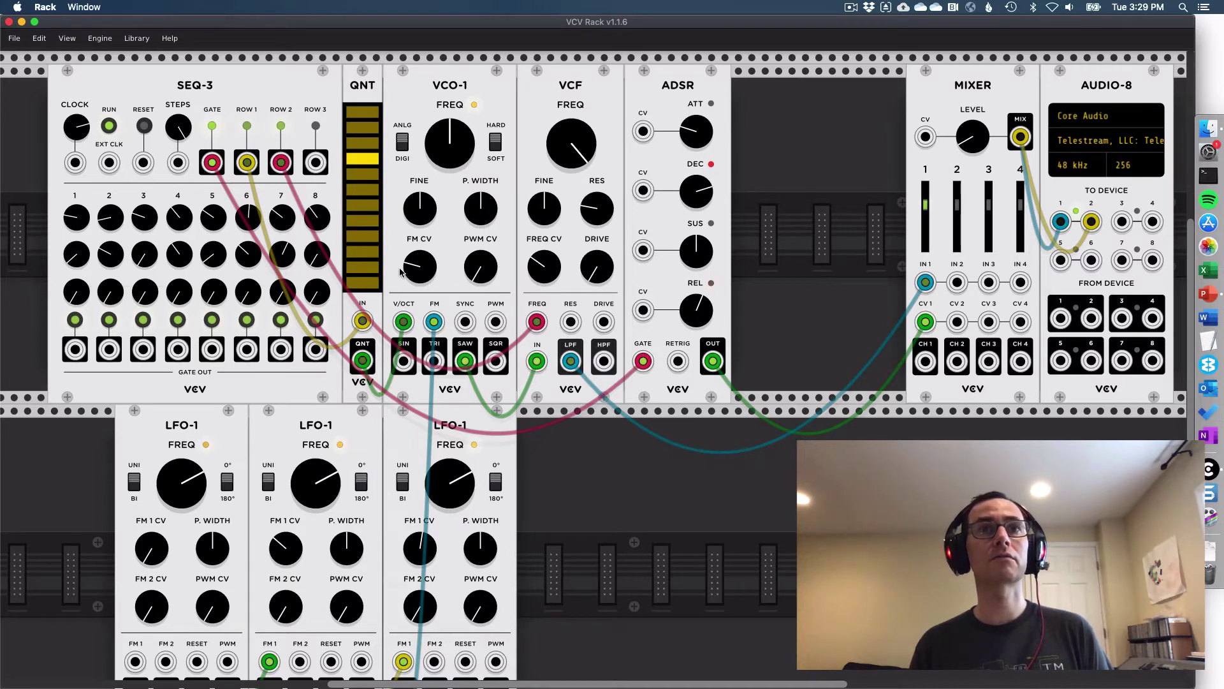
{"action": "left_click_drag", "start_coordinate": [544, 266], "coordinate": [544, 253]}
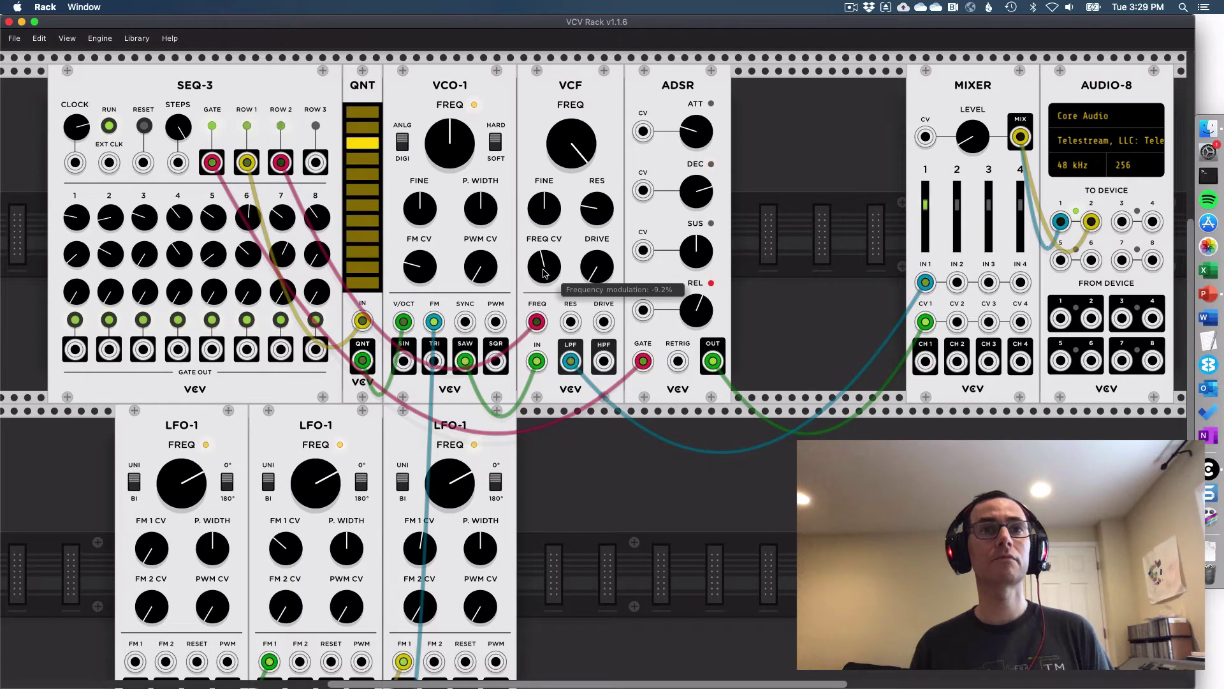
{"action": "left_click_drag", "start_coordinate": [544, 273], "coordinate": [544, 287]}
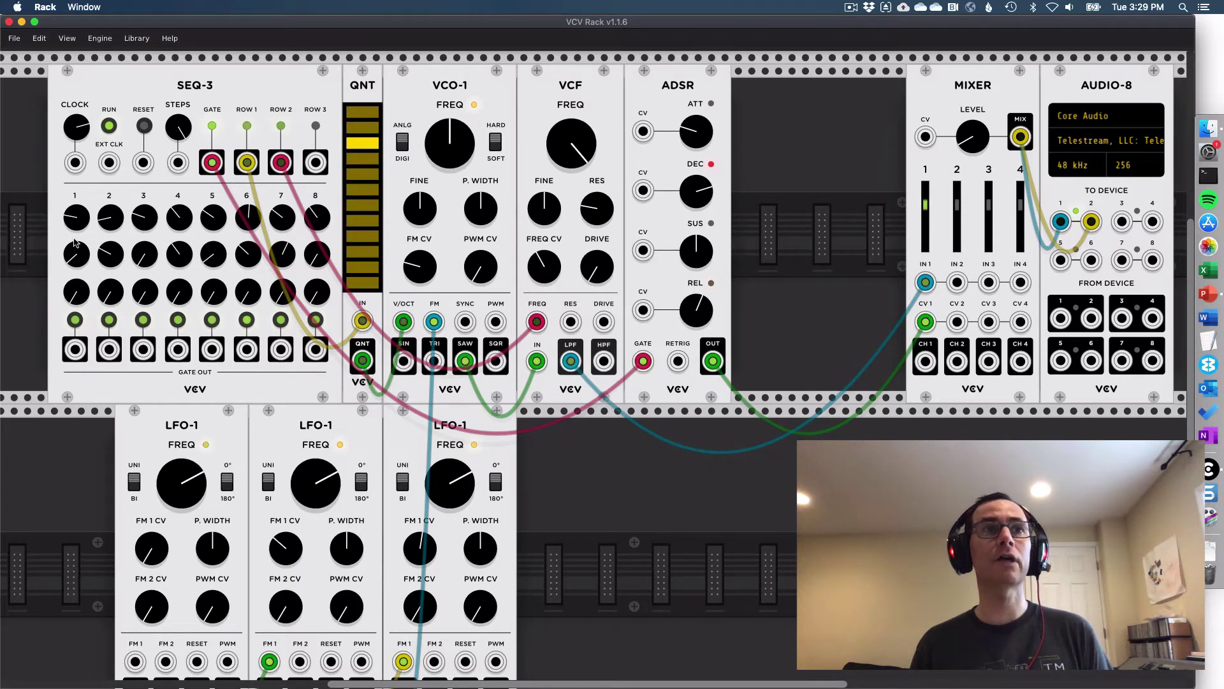
{"action": "left_click_drag", "start_coordinate": [544, 267], "coordinate": [544, 257]}
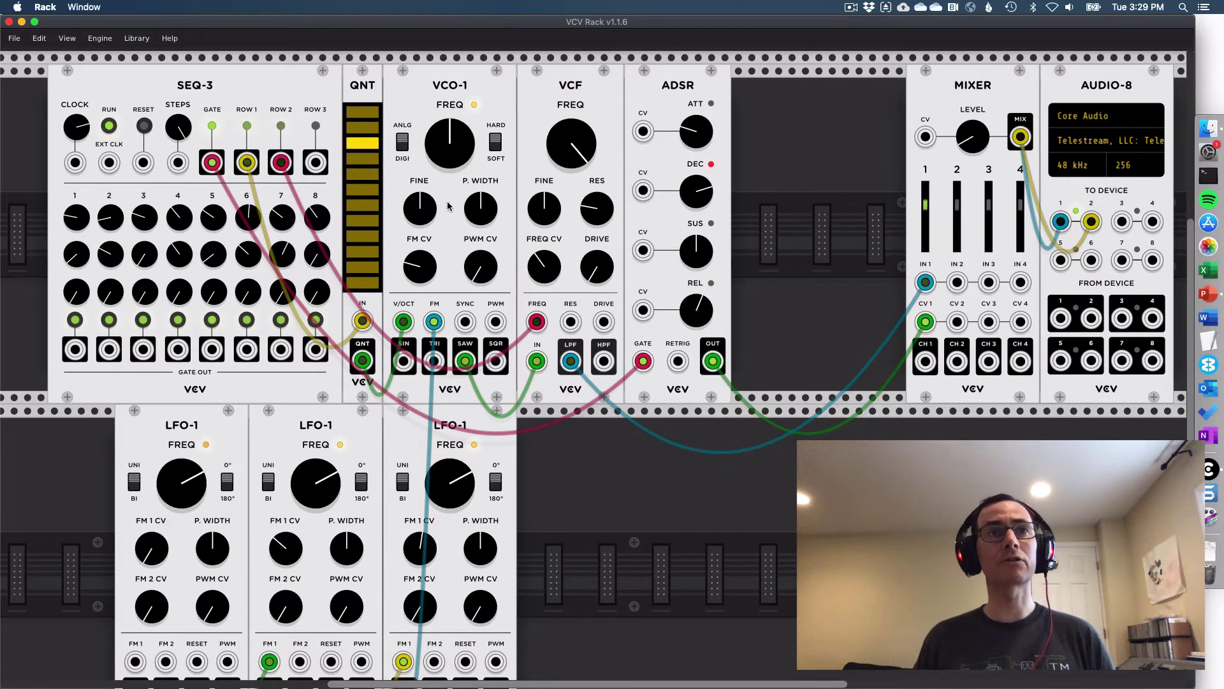
- Add a second VCO-1 module to the lower row, to the right of the LFOs
{"action": "right_click", "coordinate": [599, 535]}
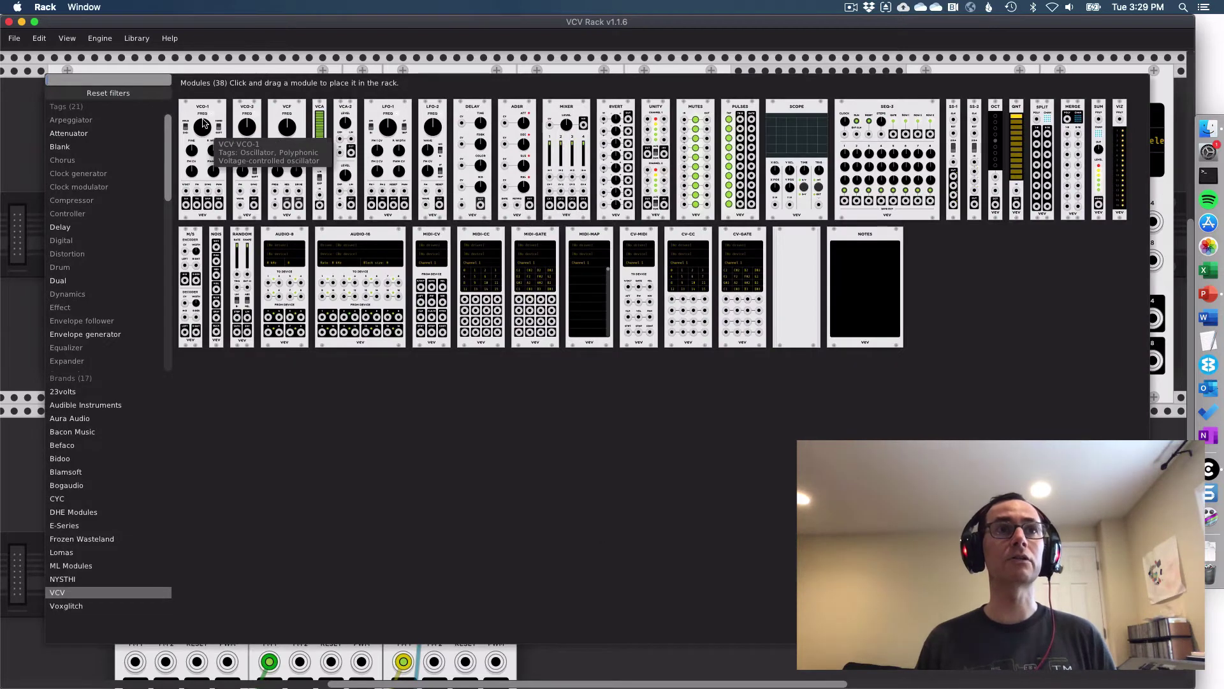
{"action": "left_click_drag", "start_coordinate": [203, 156], "coordinate": [655, 462]}
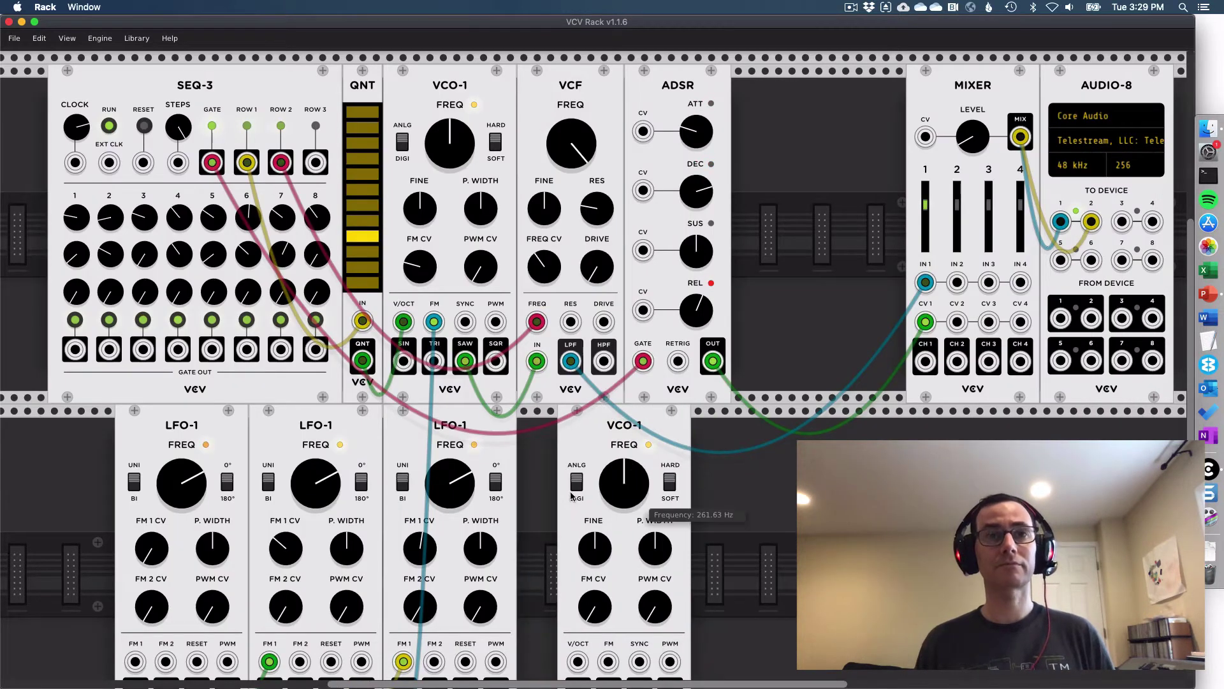
{"action": "scroll", "coordinate": [520, 525], "scroll_direction": "down", "scroll_amount": 2}
- Add a QNT module left of the lower VCO-1 and patch SEQ-3's row 3 output through it into the oscillator's V/OCT input
{"action": "right_click", "coordinate": [534, 492]}
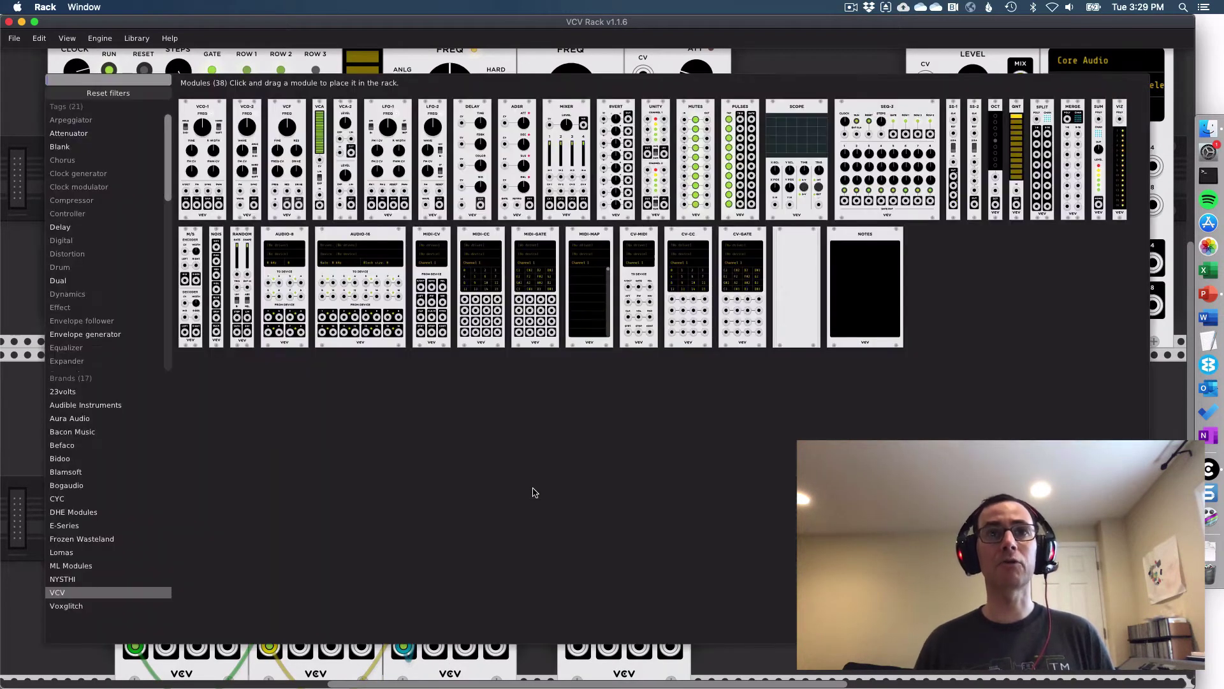
{"action": "left_click", "coordinate": [1016, 160]}
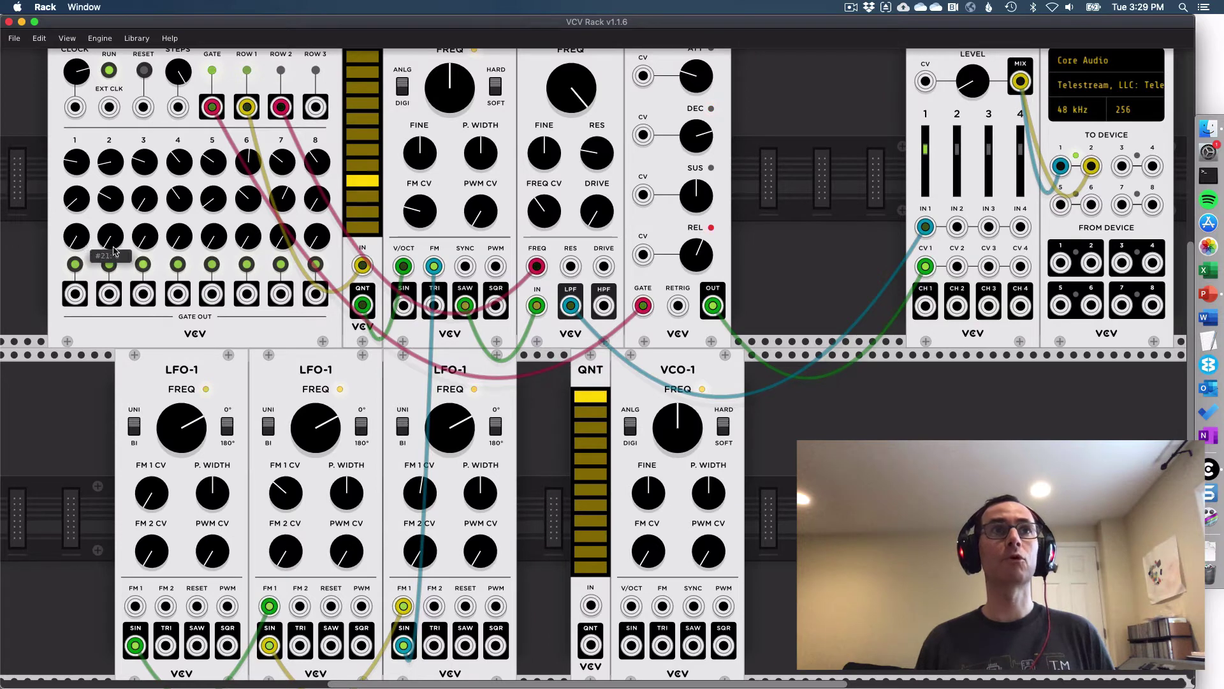
{"action": "left_click_drag", "start_coordinate": [317, 111], "coordinate": [630, 612]}
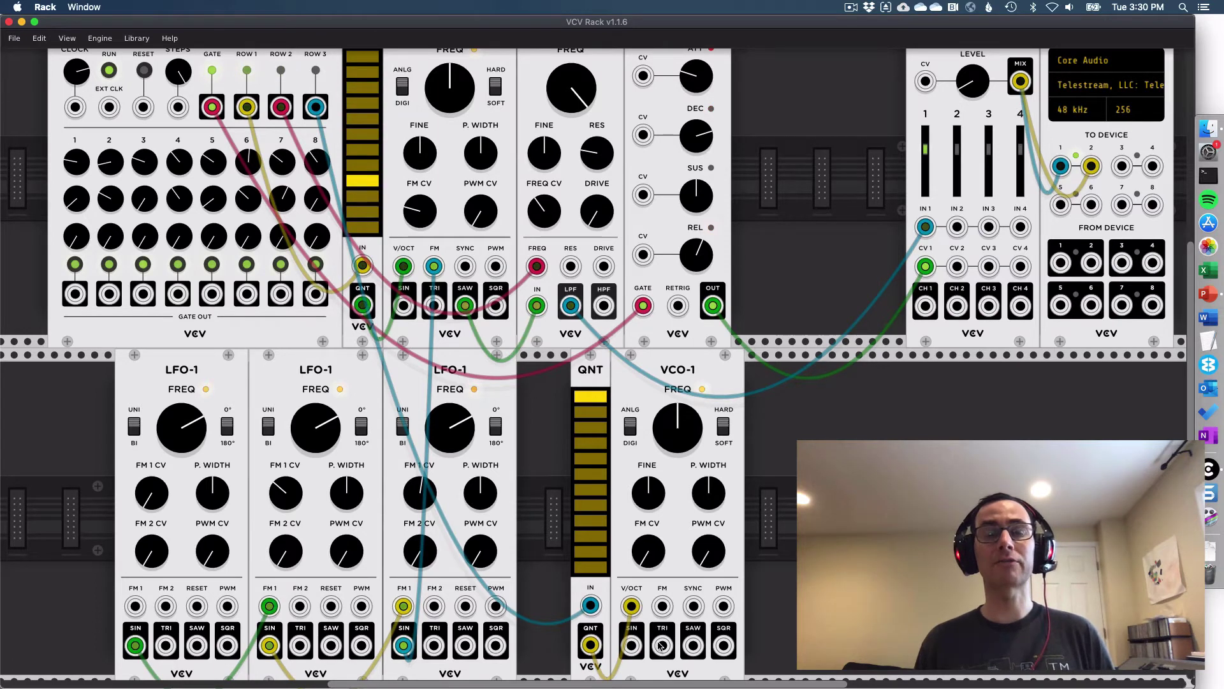
- Patch the lower VCO-1's TRI output into mixer input 2 and set varied row 3 values across the SEQ-3 steps
{"action": "left_click_drag", "start_coordinate": [661, 645], "coordinate": [958, 227]}
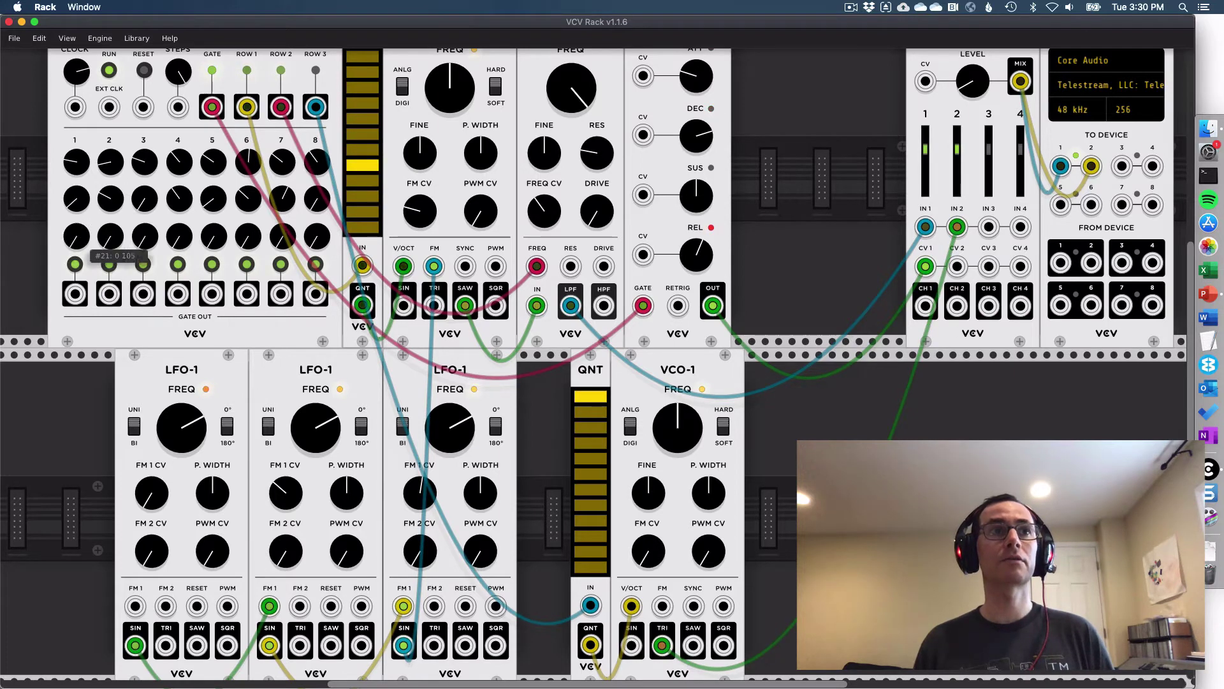
{"action": "left_click_drag", "start_coordinate": [180, 242], "coordinate": [186, 257]}
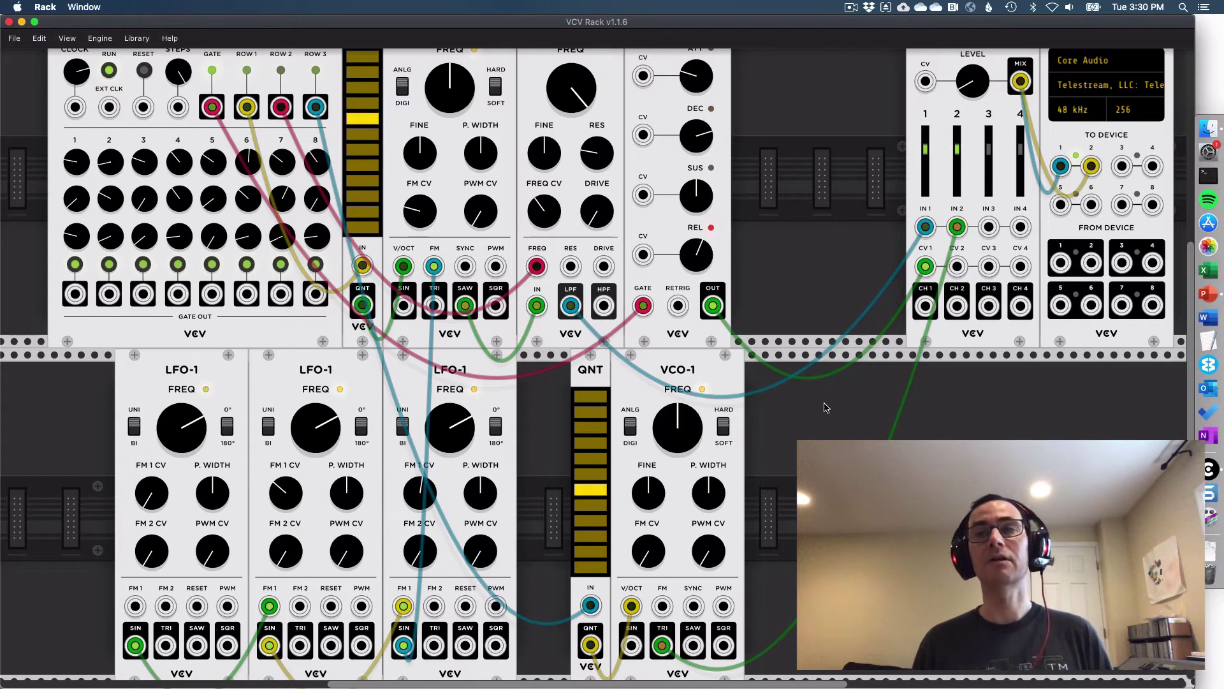
- Lower the mixer's channel 2 level below channel 1
{"action": "scroll", "coordinate": [631, 393], "scroll_direction": "up", "scroll_amount": 1}
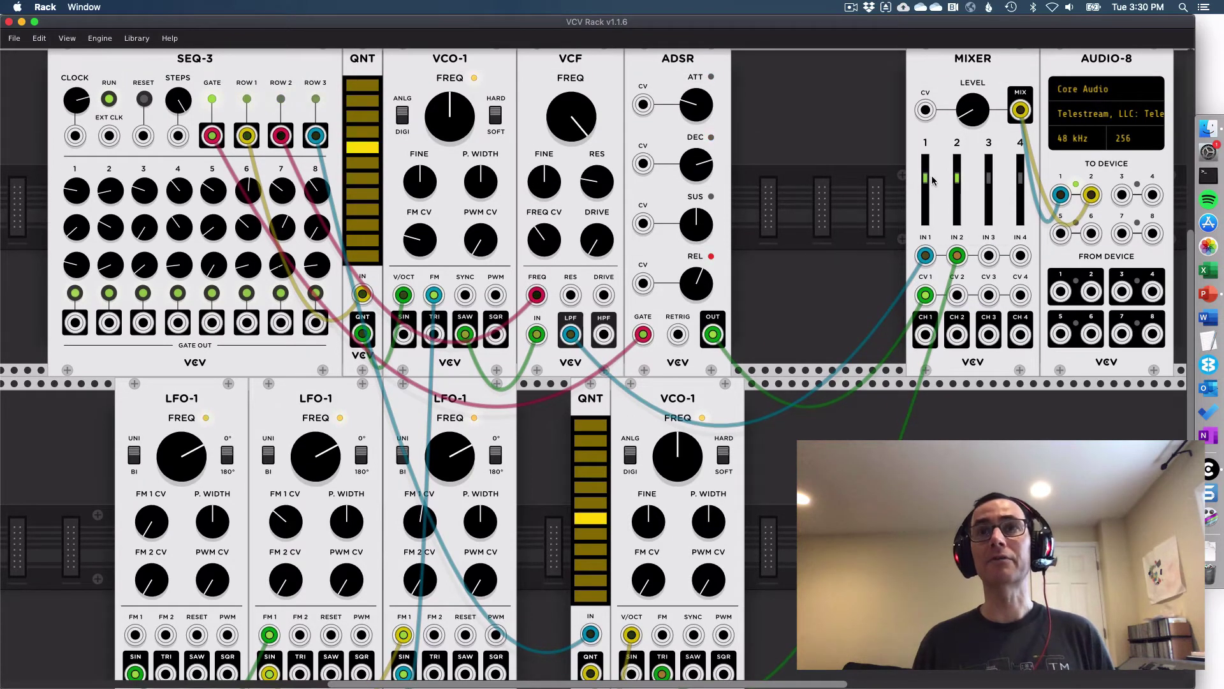
{"action": "left_click_drag", "start_coordinate": [956, 178], "coordinate": [957, 193]}
{"action": "scroll", "coordinate": [956, 191], "scroll_direction": "down", "scroll_amount": 2}
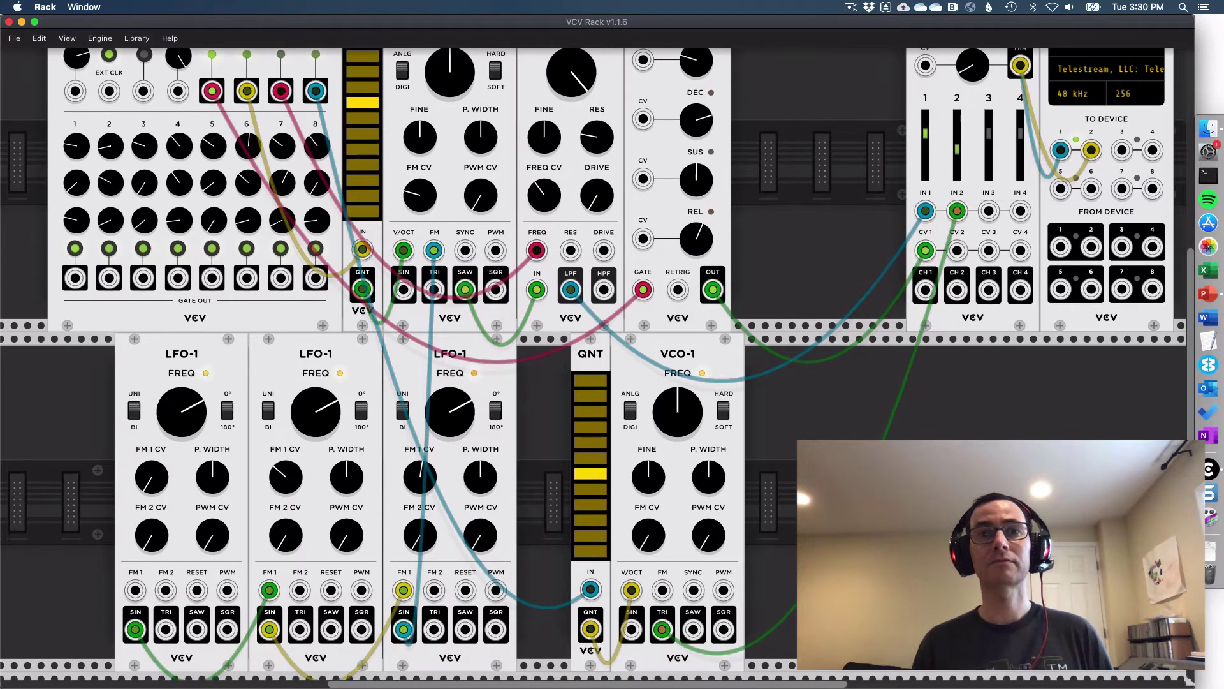
{"action": "scroll", "coordinate": [593, 419], "scroll_direction": "up", "scroll_amount": 1}
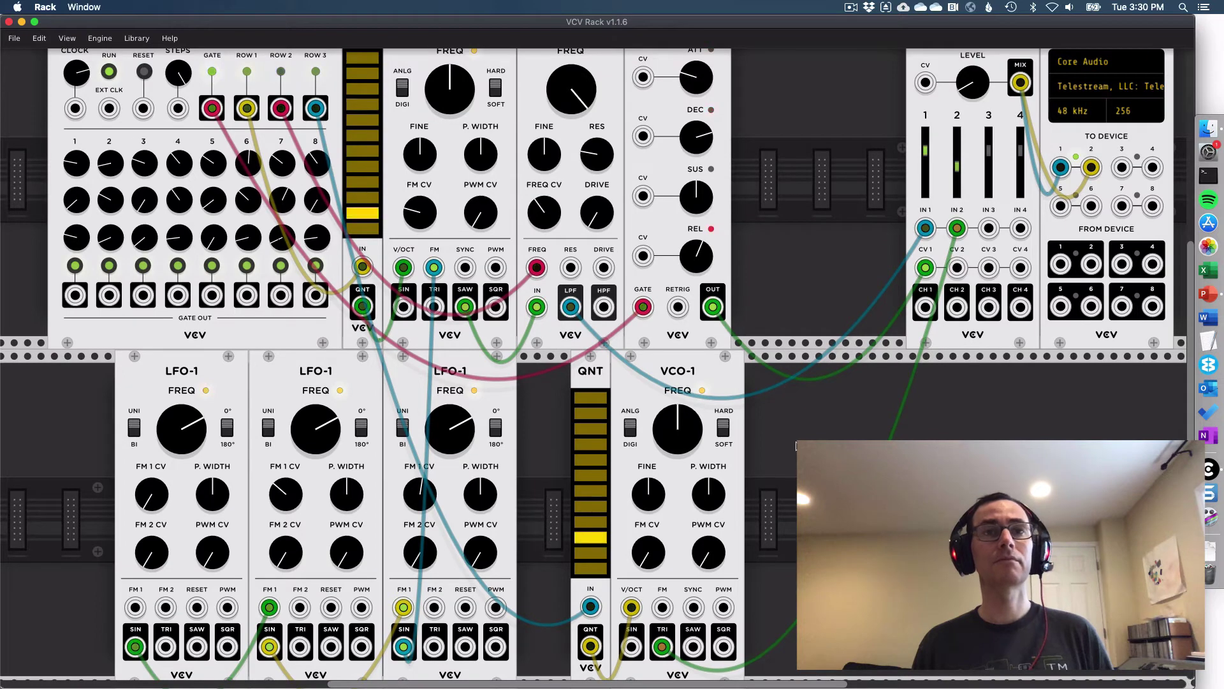
- Switch off several notes in the lower QNT module to restrict the second melody's scale
{"action": "left_click", "coordinate": [592, 429]}
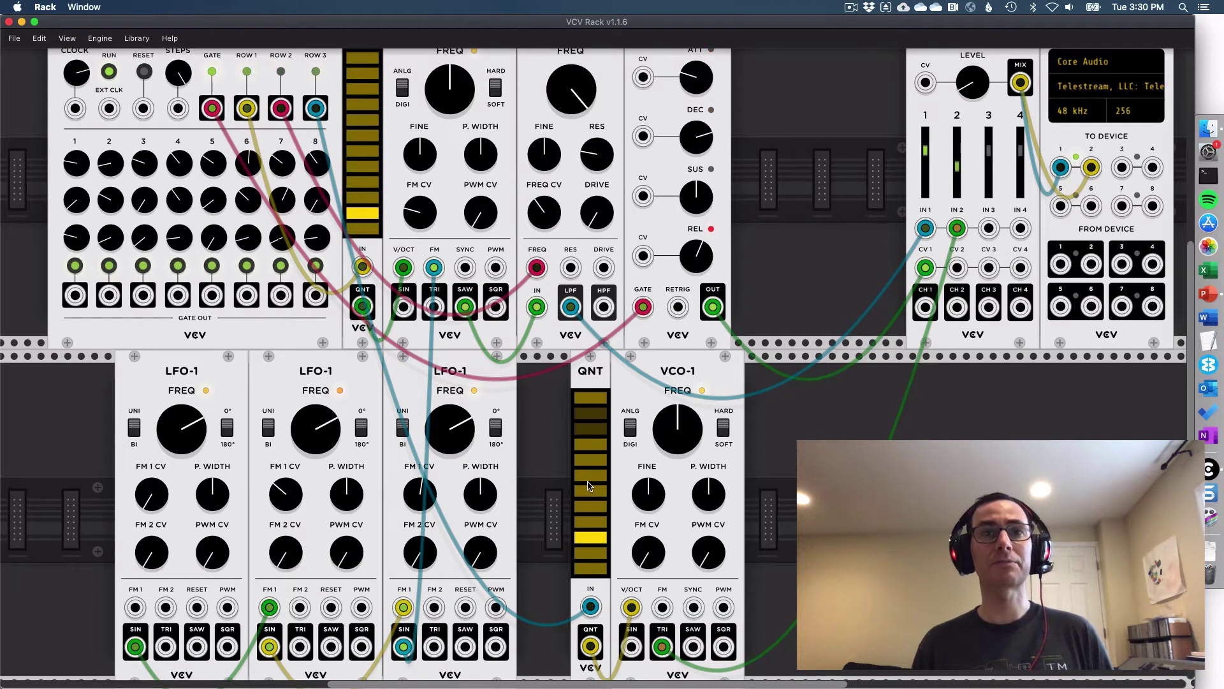
{"action": "left_click", "coordinate": [590, 475]}
{"action": "left_click", "coordinate": [587, 521]}
{"action": "left_click", "coordinate": [595, 491]}
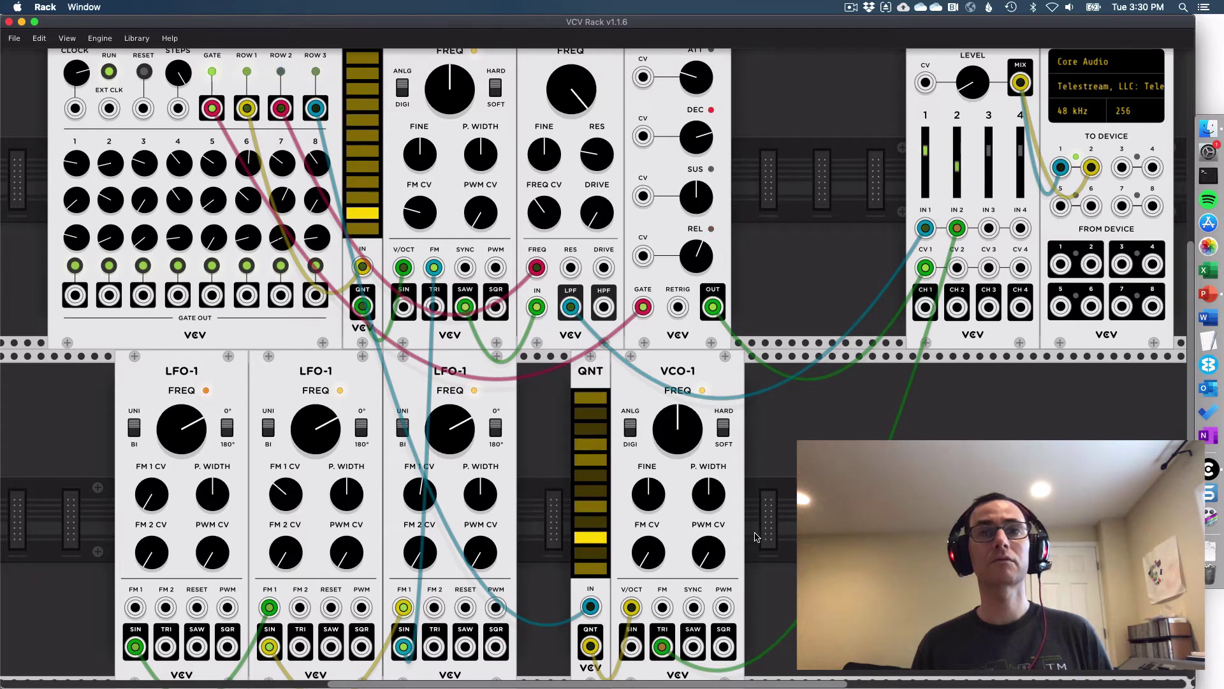
- Add an LFO-1 module directly to the right of the lower VCO-1
{"action": "scroll", "coordinate": [689, 516], "scroll_direction": "down", "scroll_amount": 3}
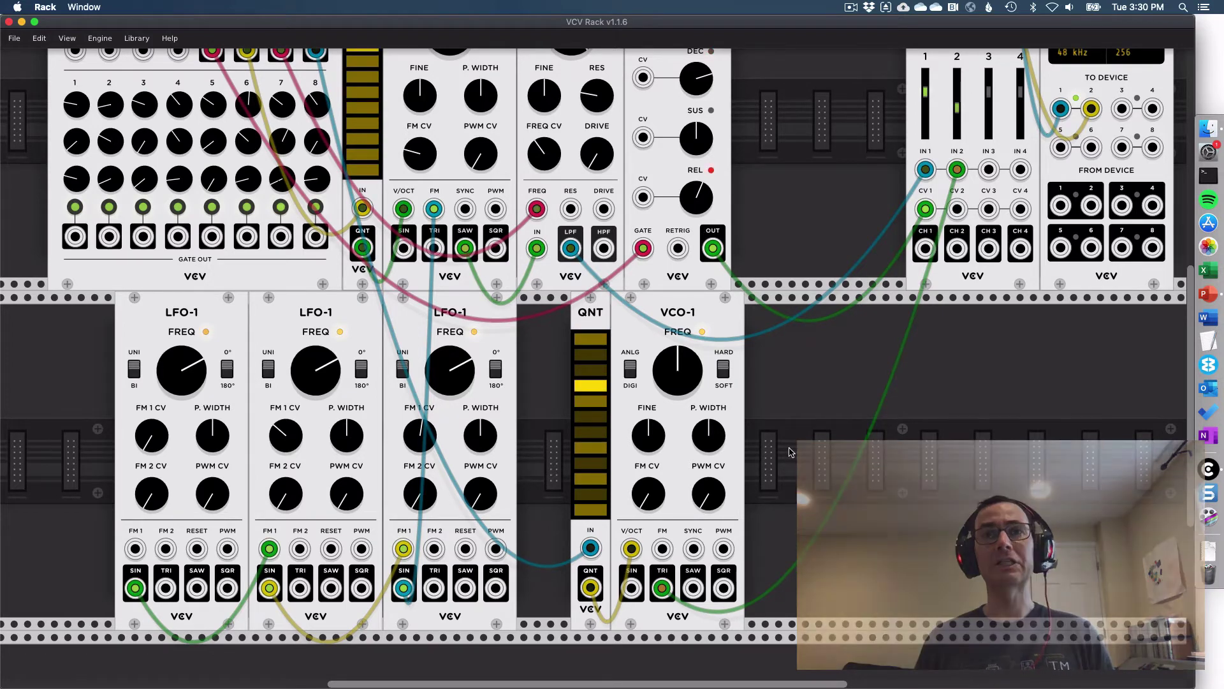
{"action": "right_click", "coordinate": [789, 451]}
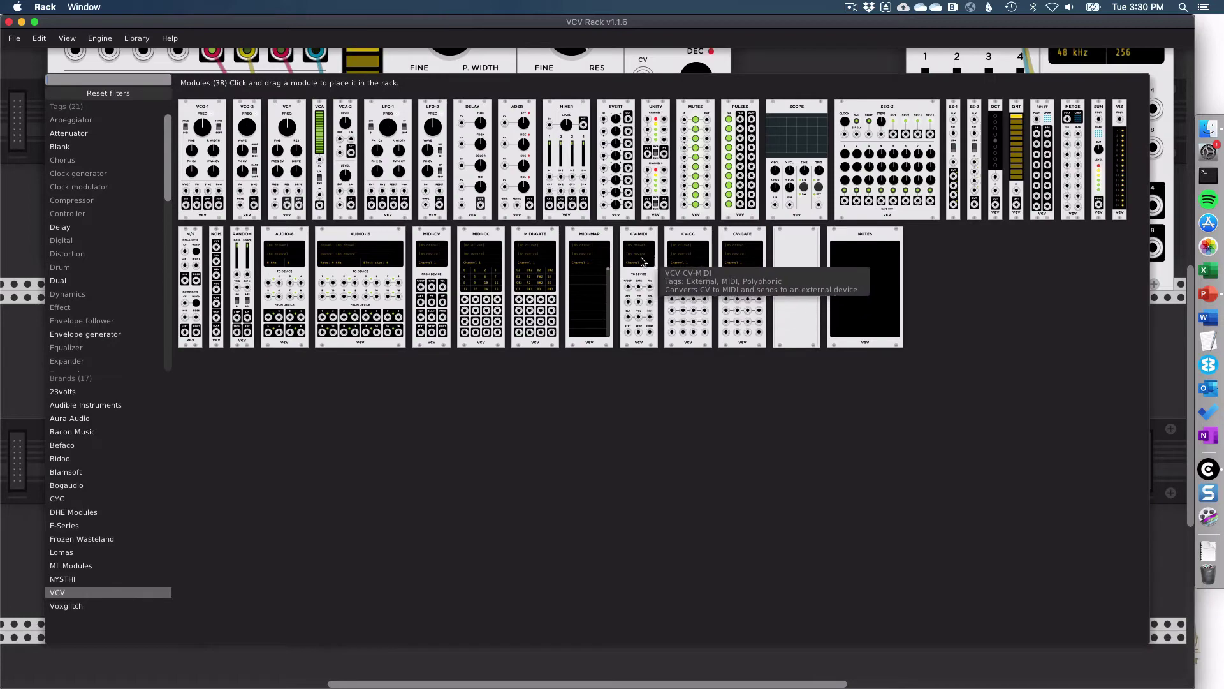
{"action": "left_click_drag", "start_coordinate": [392, 112], "coordinate": [730, 319]}
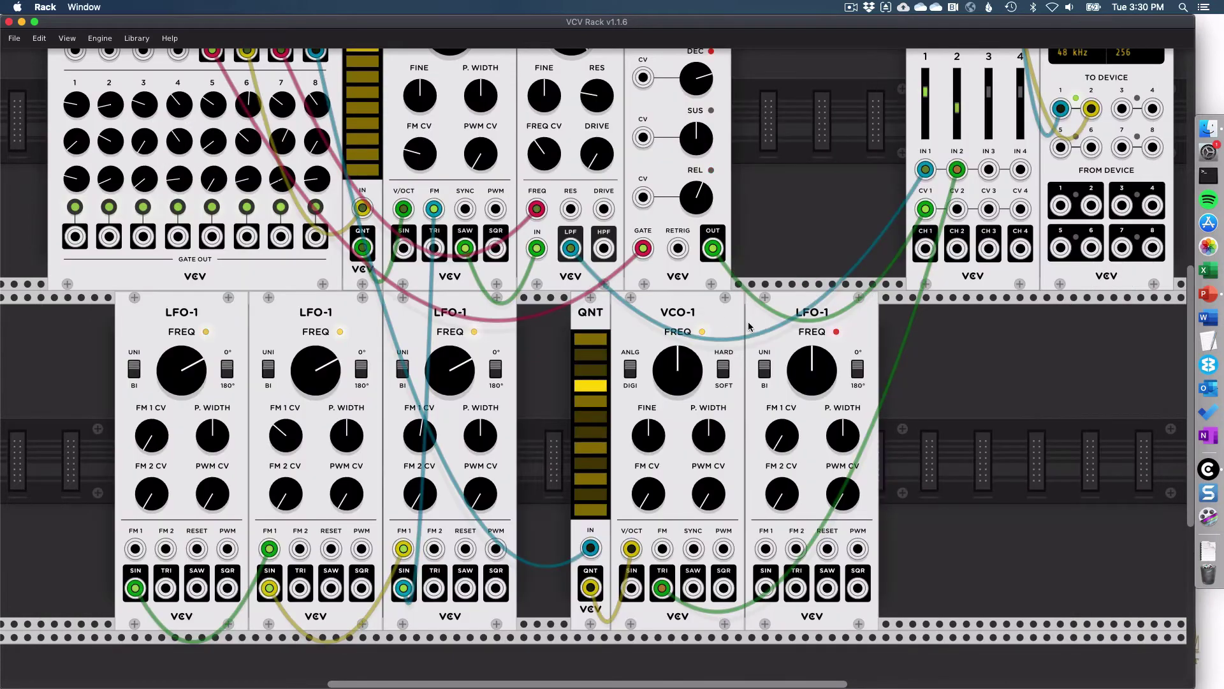
- Patch the new LFO-1's SIN output into the mixer's CV 2 input and set the LFO frequency to 192.4 Hz
{"action": "scroll", "coordinate": [848, 457], "scroll_direction": "down", "scroll_amount": 3}
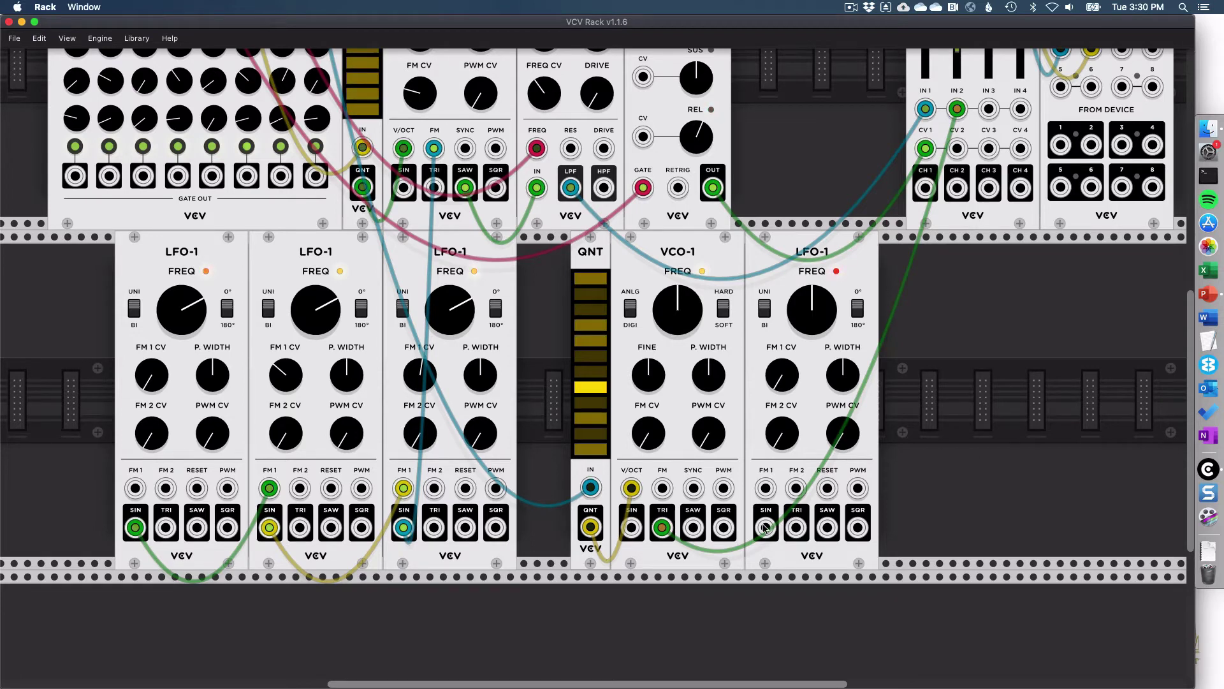
{"action": "left_click_drag", "start_coordinate": [765, 527], "coordinate": [957, 149]}
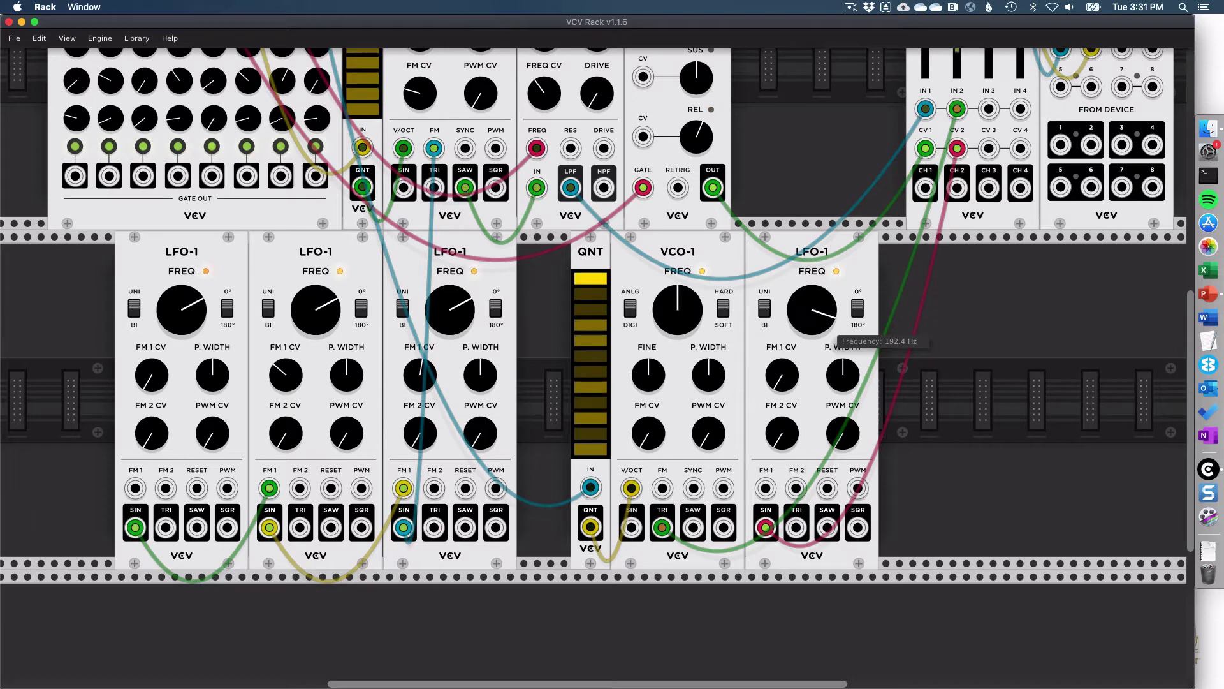
{"action": "scroll", "coordinate": [961, 188], "scroll_direction": "up", "scroll_amount": 3}
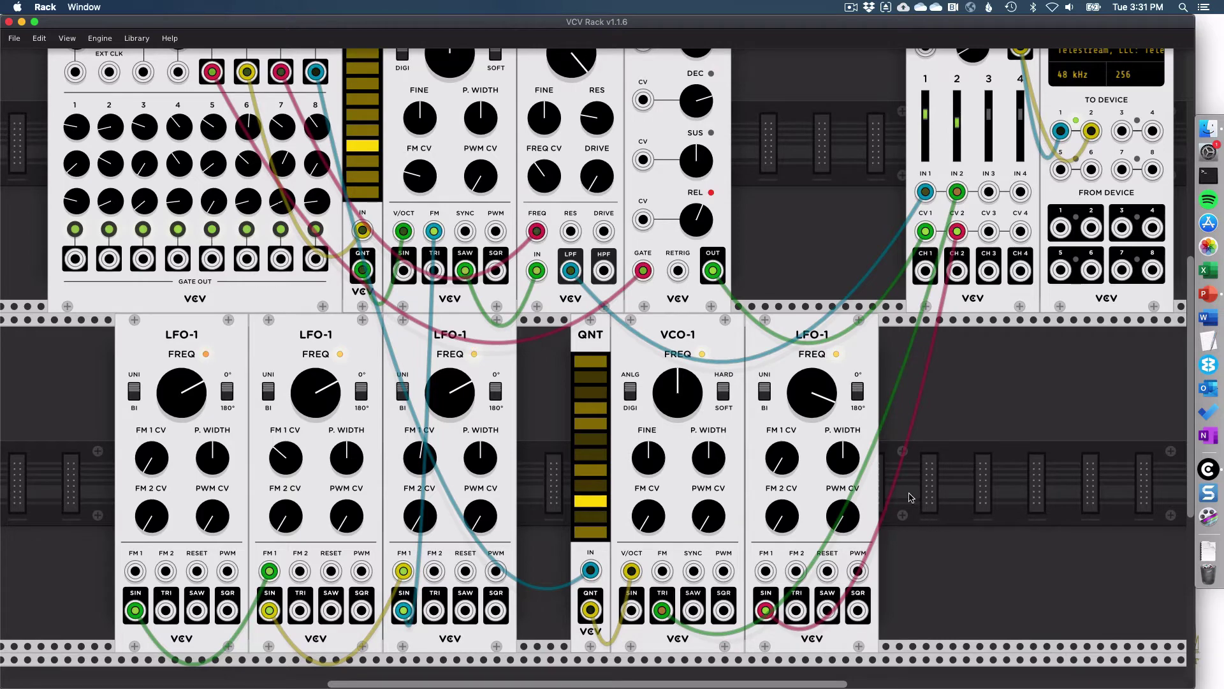
{"action": "scroll", "coordinate": [899, 462], "scroll_direction": "right", "scroll_amount": 5}
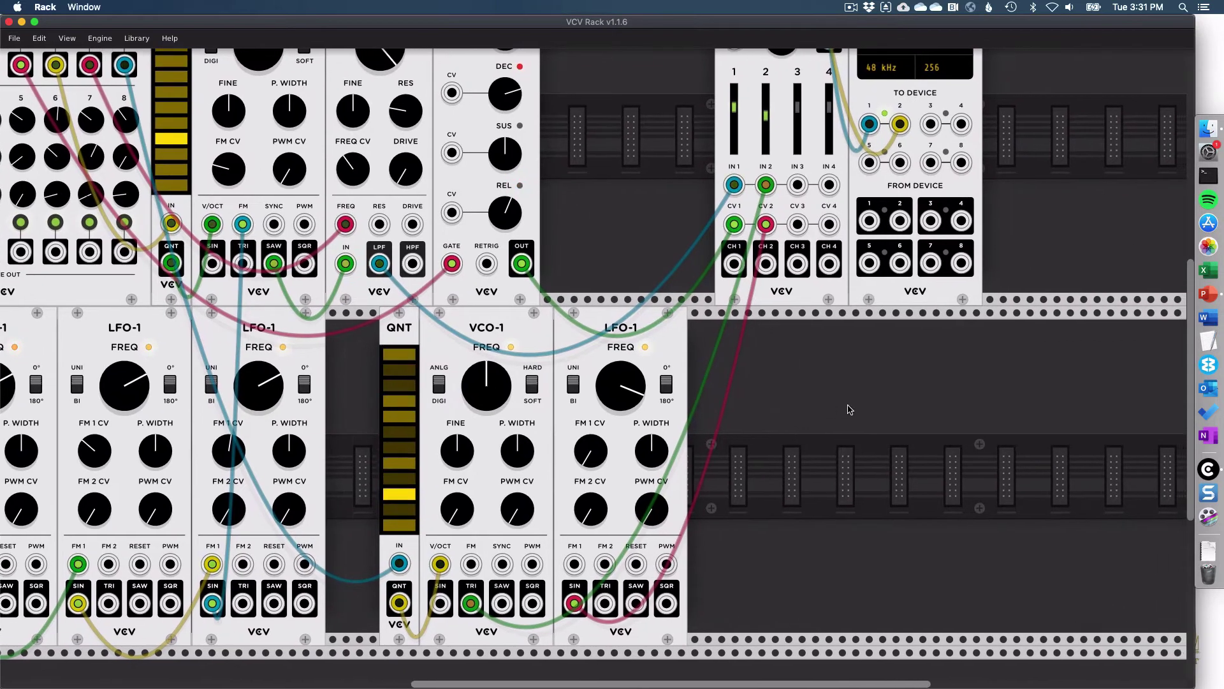
{"action": "right_click", "coordinate": [849, 409]}
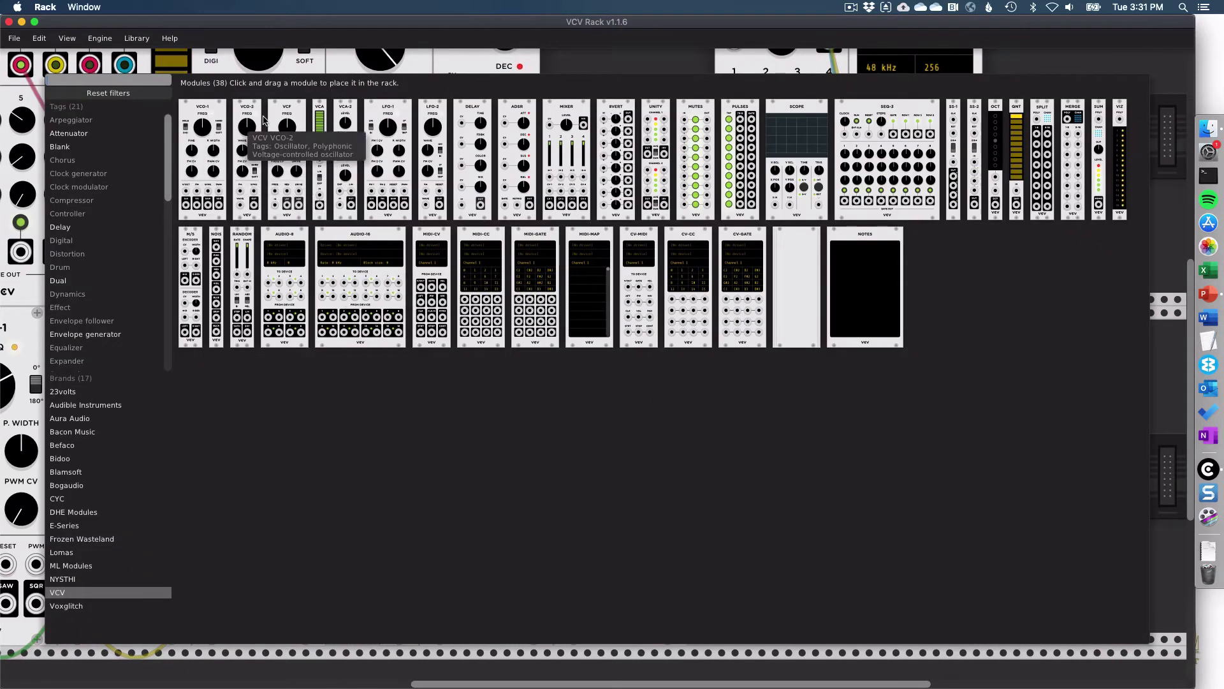
{"action": "left_click_drag", "start_coordinate": [385, 147], "coordinate": [799, 413]}
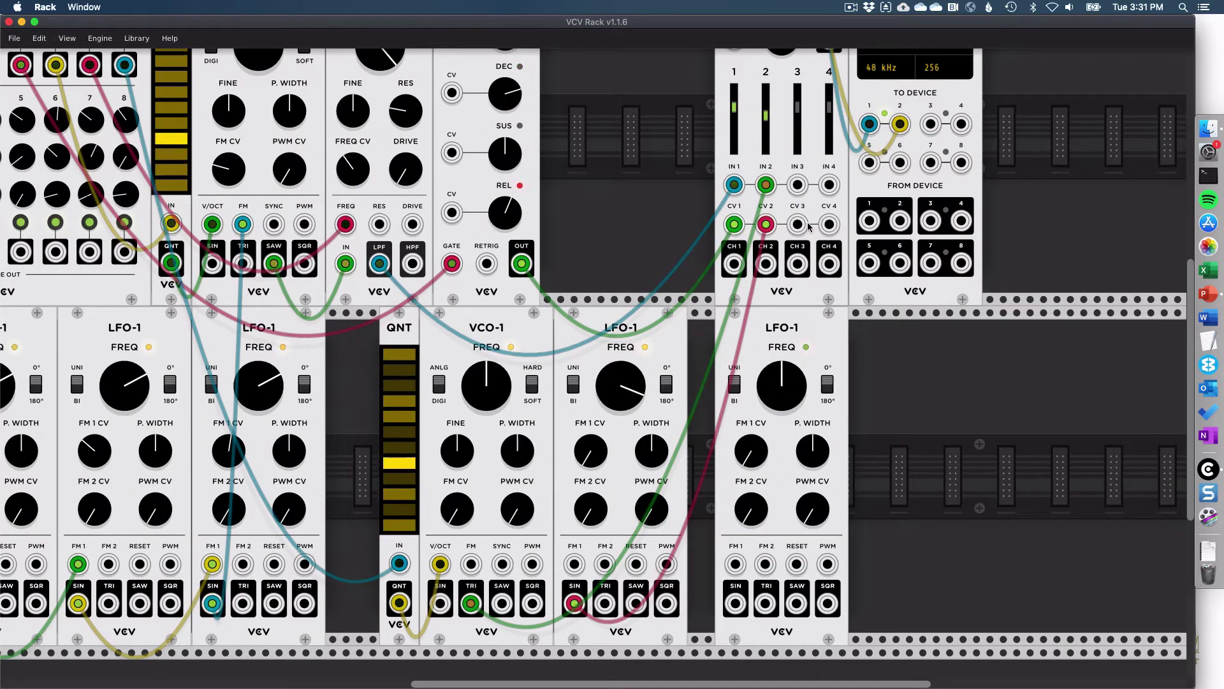
{"action": "key", "text": "BackSpace"}
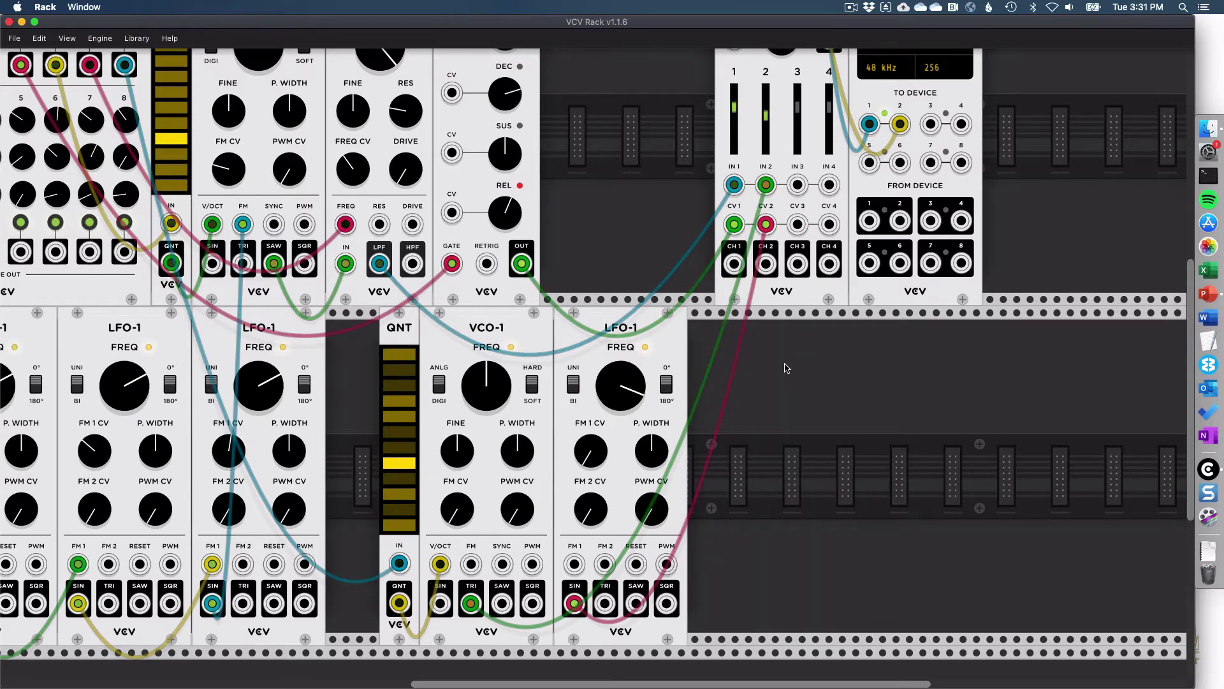
- Add a third VCO-1 to the lower row beneath the mixer and patch the lower QNT's output into its V/OCT input
{"action": "right_click", "coordinate": [785, 375]}
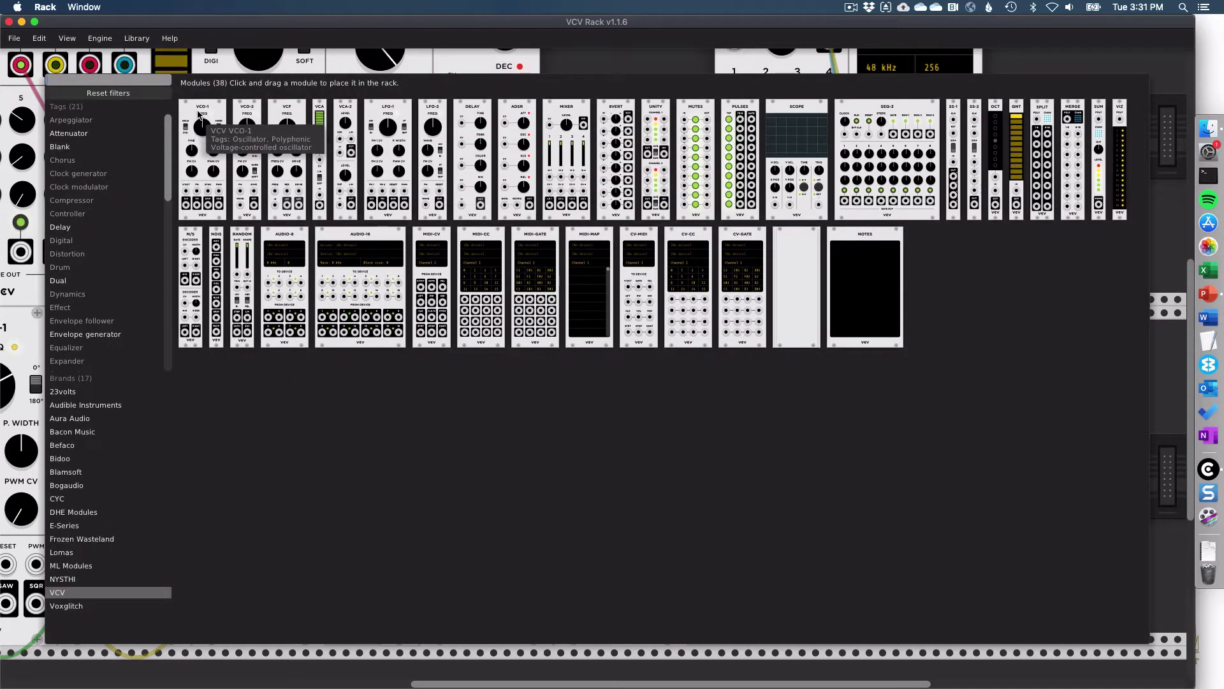
{"action": "left_click_drag", "start_coordinate": [202, 131], "coordinate": [788, 324]}
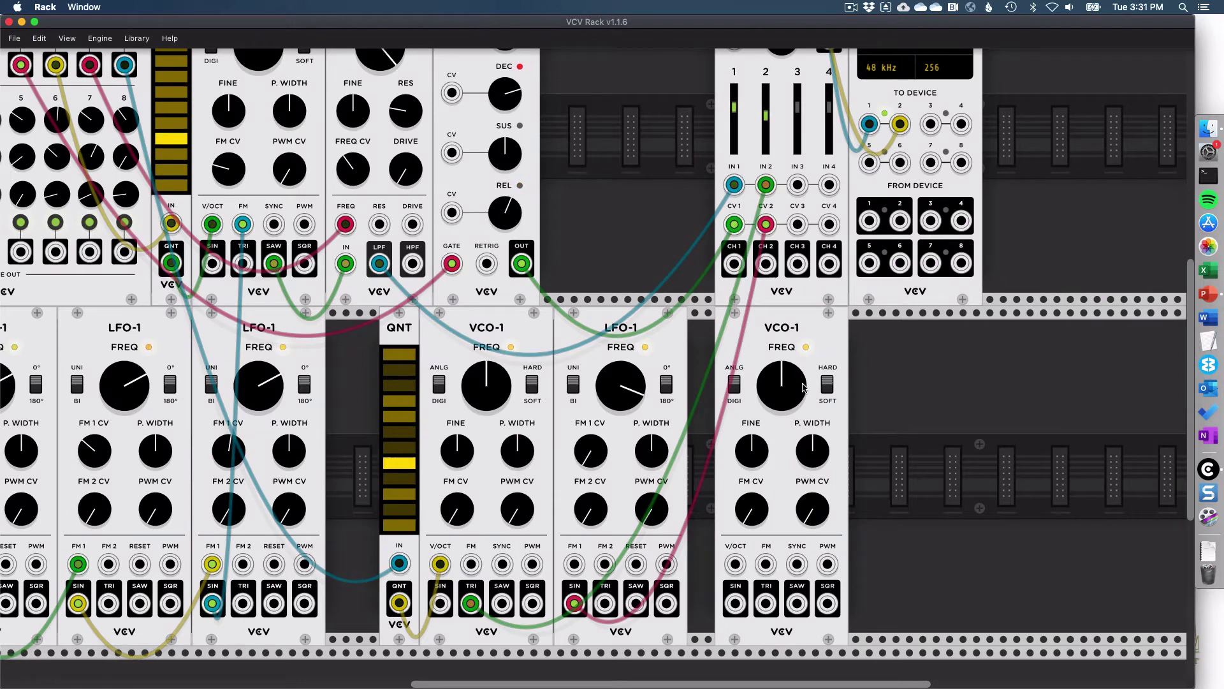
{"action": "scroll", "coordinate": [338, 407], "scroll_direction": "left", "scroll_amount": 10}
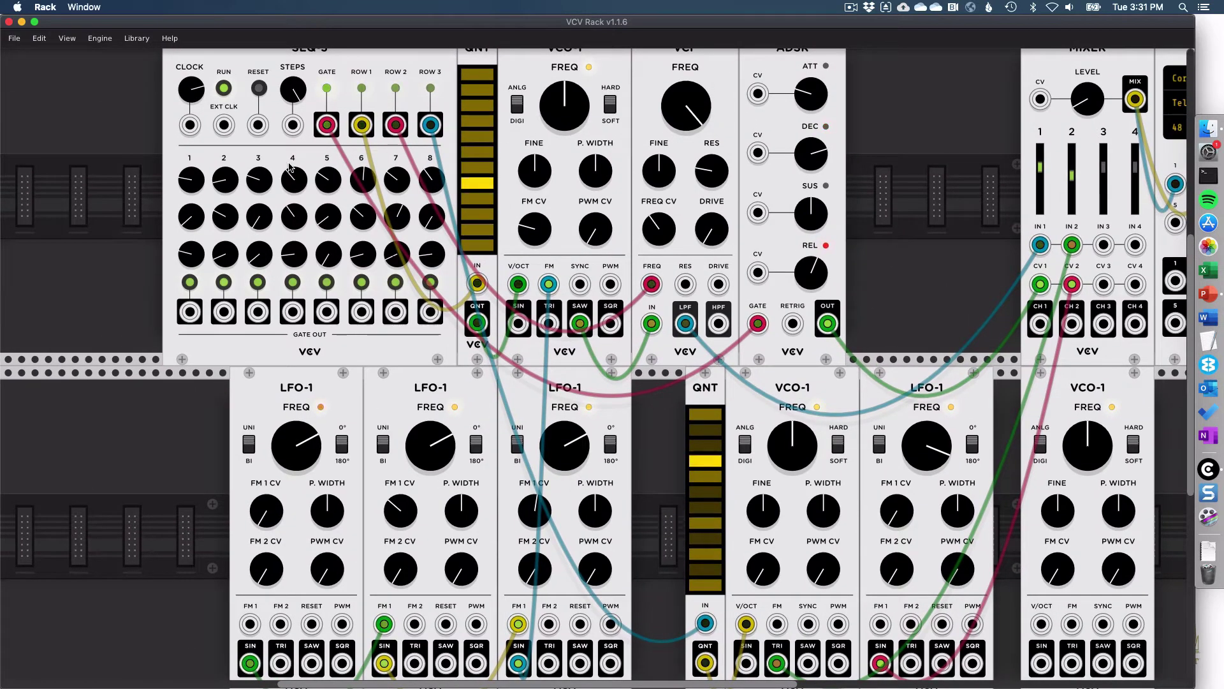
{"action": "scroll", "coordinate": [181, 274], "scroll_direction": "right", "scroll_amount": 10}
{"action": "scroll", "coordinate": [180, 274], "scroll_direction": "down", "scroll_amount": 3}
{"action": "scroll", "coordinate": [249, 328], "scroll_direction": "right", "scroll_amount": 1}
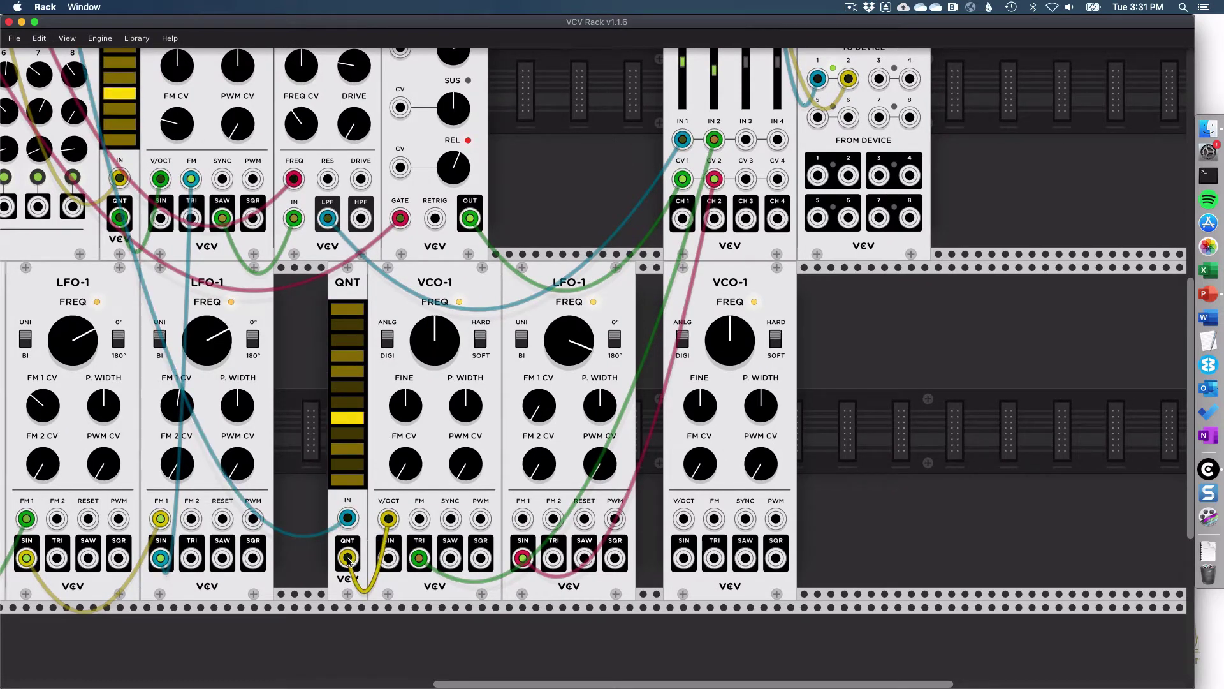
{"action": "left_click_drag", "start_coordinate": [347, 559], "coordinate": [682, 518]}
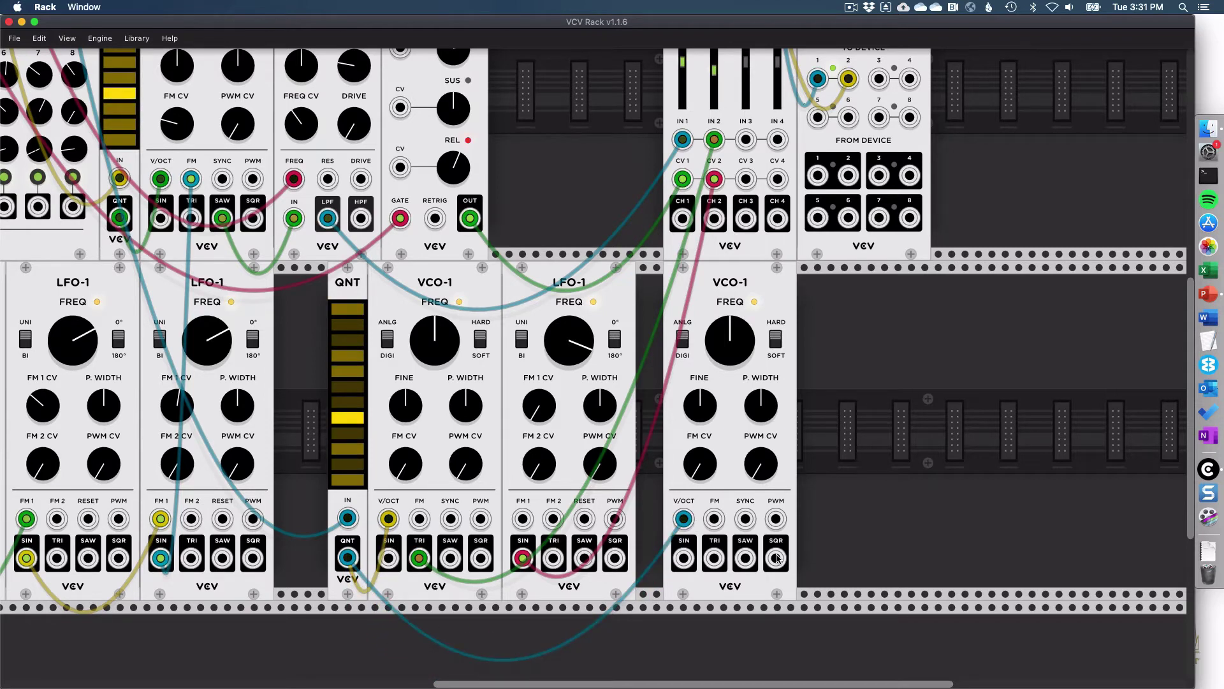
- Patch the third VCO-1's SQR output into mixer input 3 and lower the channel 3 level
{"action": "left_click_drag", "start_coordinate": [776, 558], "coordinate": [745, 139]}
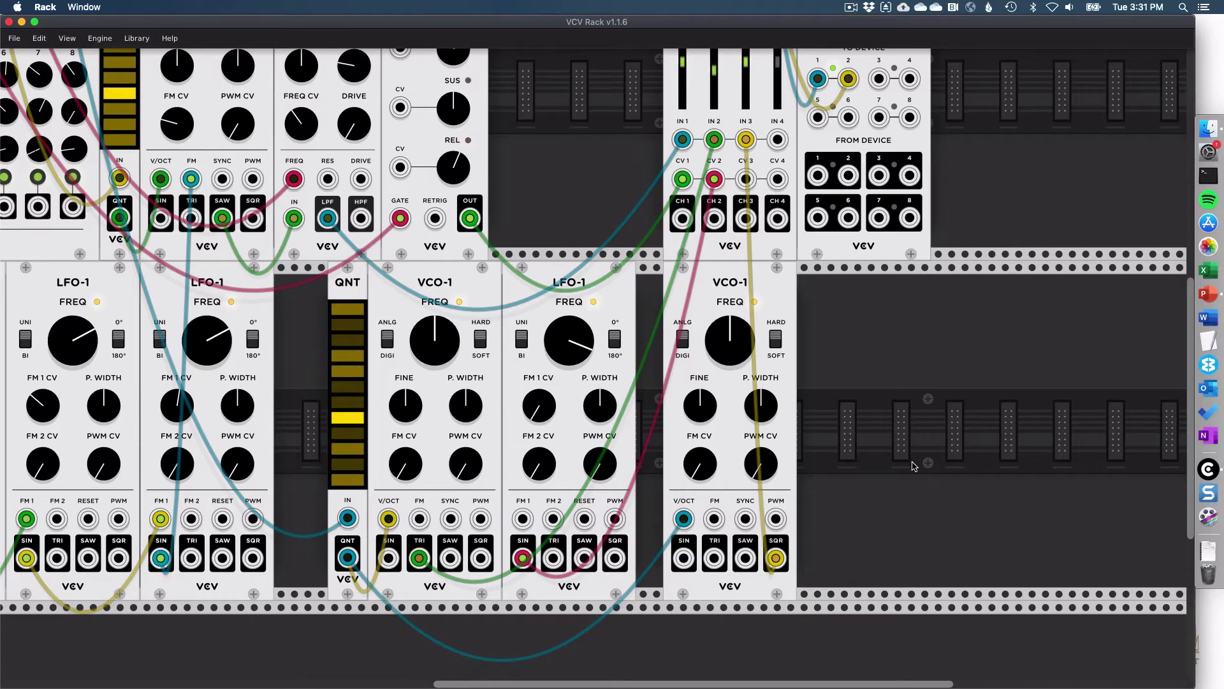
{"action": "scroll", "coordinate": [915, 466], "scroll_direction": "up", "scroll_amount": 2}
{"action": "mouse_move", "coordinate": [752, 109]}
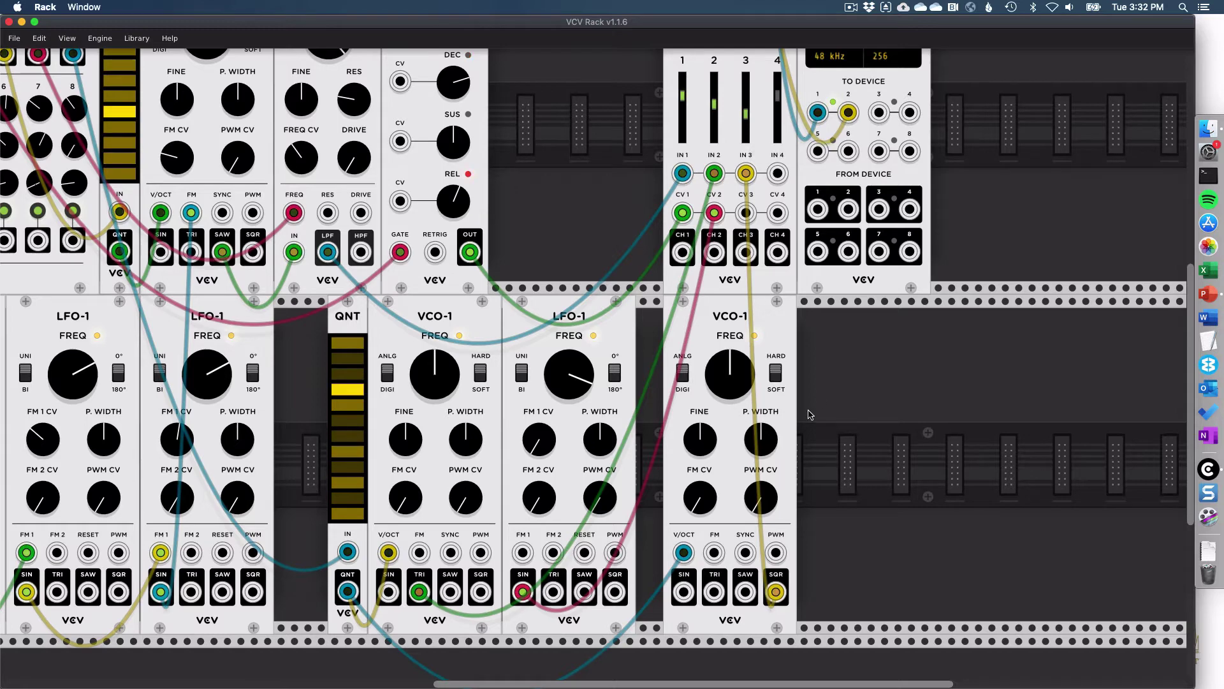
- Add an LFO-1 directly right of the third VCO-1 and patch its SIN output into that oscillator's FM input
{"action": "right_click", "coordinate": [845, 406]}
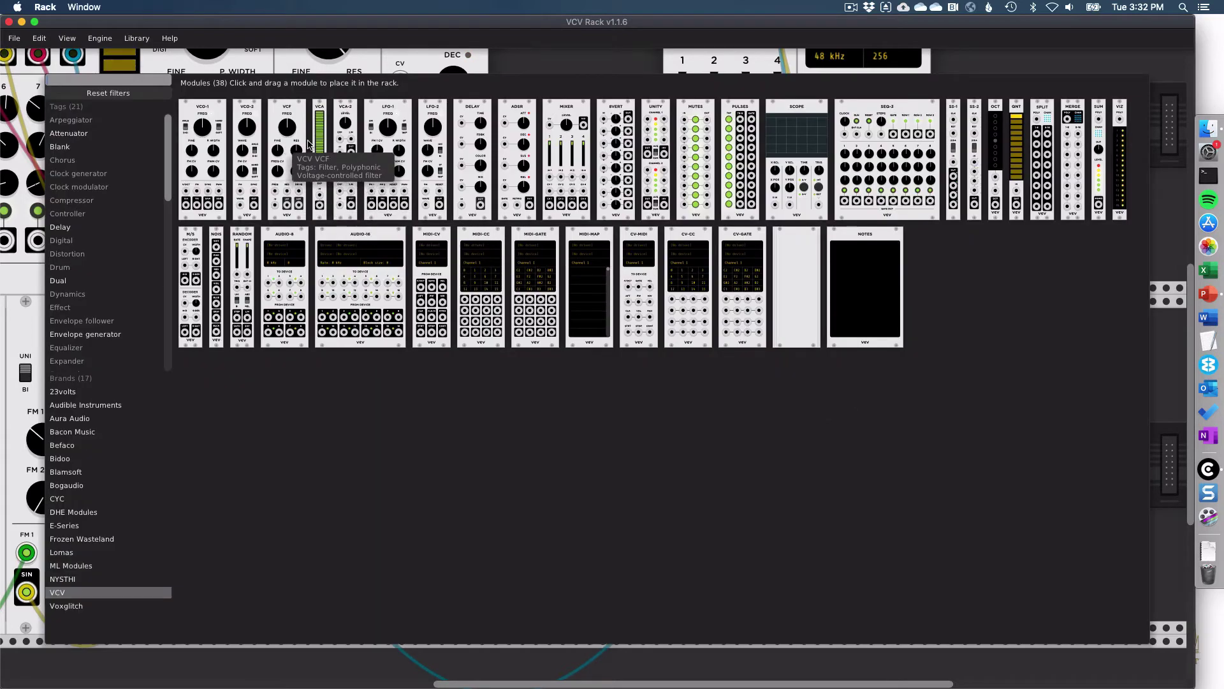
{"action": "left_click", "coordinate": [375, 112]}
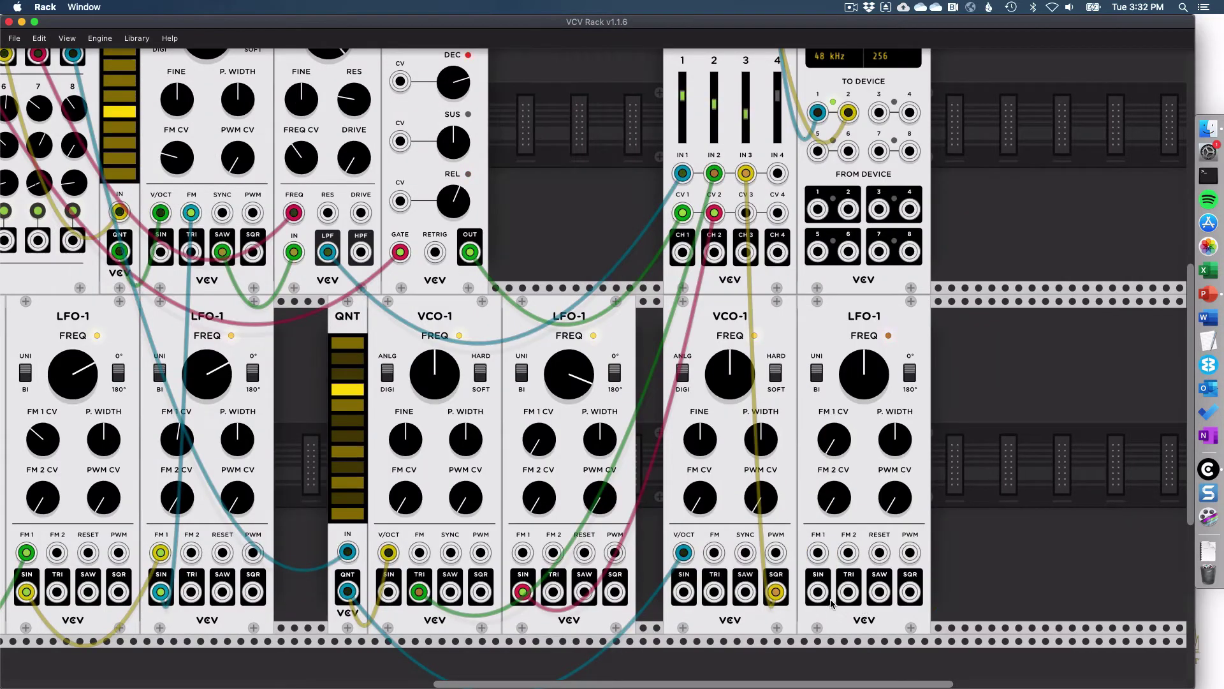
{"action": "left_click_drag", "start_coordinate": [818, 593], "coordinate": [714, 552]}
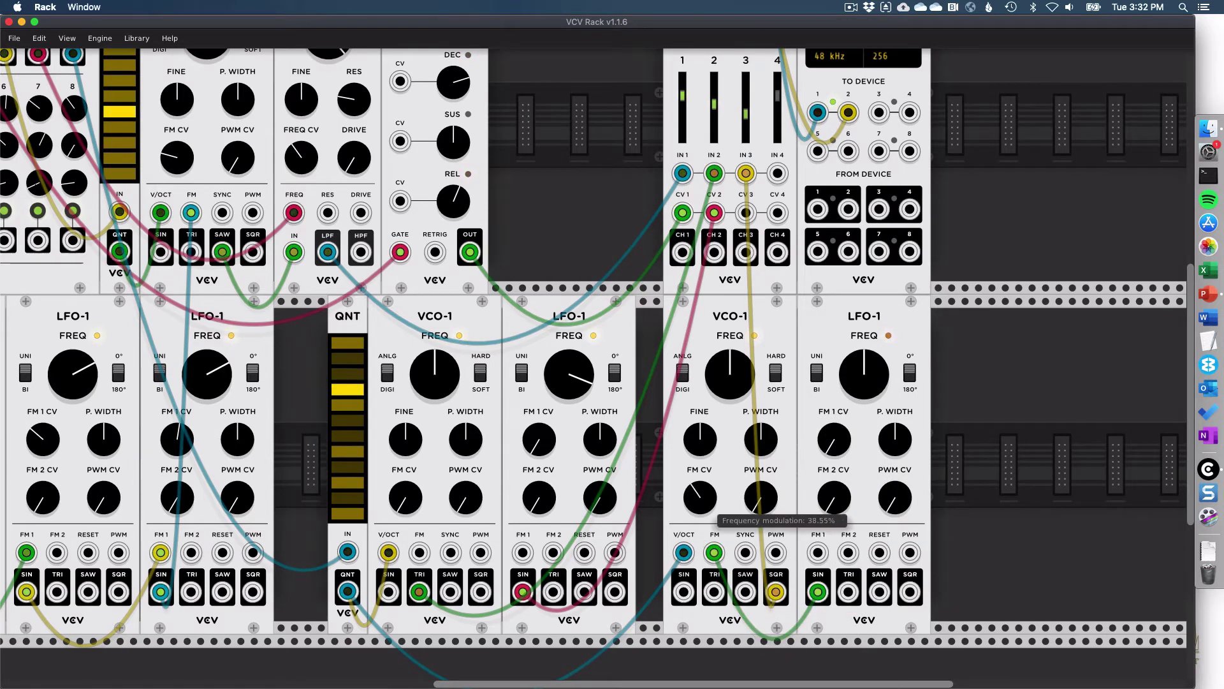
- Set the third VCO-1's frequency modulation to 38.55% and raise the frequency of the LFO-1 feeding it
{"action": "left_click_drag", "start_coordinate": [699, 500], "coordinate": [700, 472]}
{"action": "left_click_drag", "start_coordinate": [841, 391], "coordinate": [842, 363]}
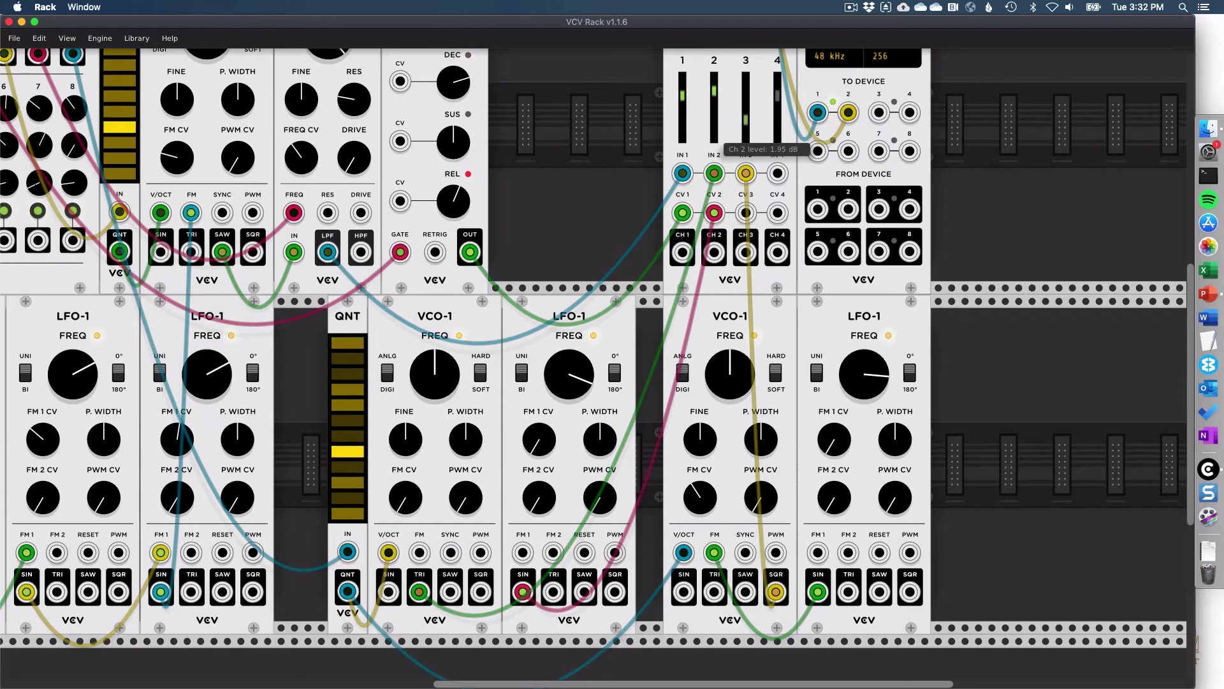
- Rebalance the mixer by lowering the channel 2 level and fine-tuning the channel 3 level
{"action": "left_click_drag", "start_coordinate": [714, 91], "coordinate": [714, 101]}
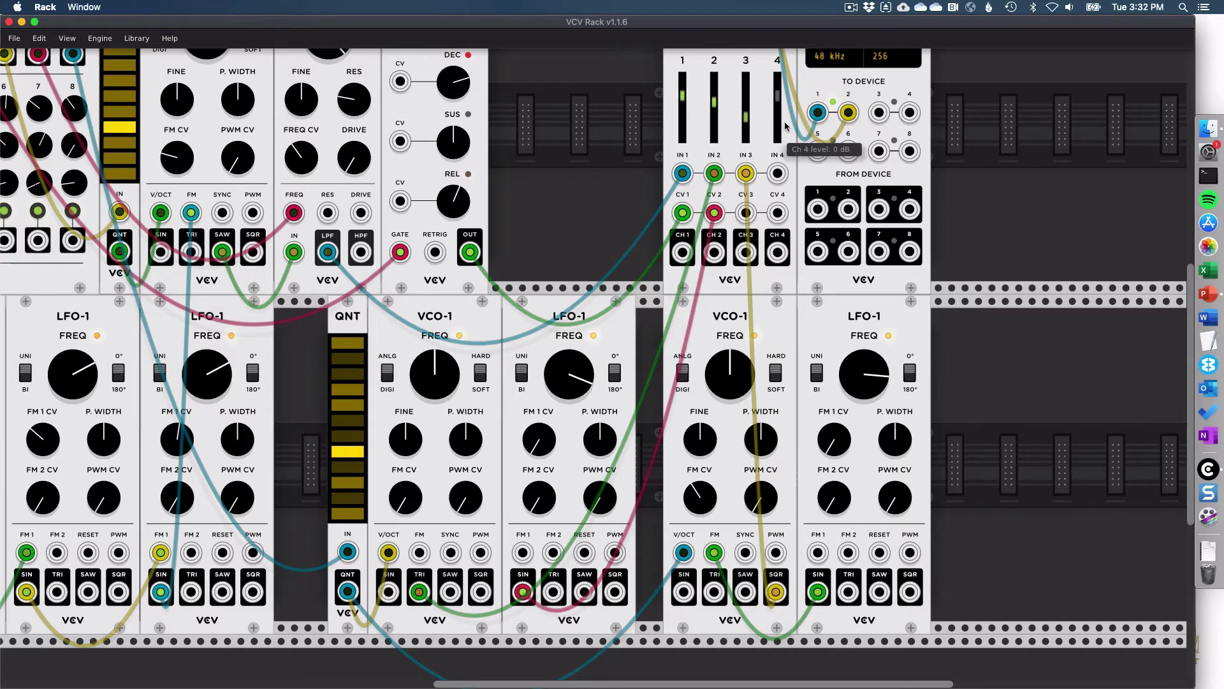
{"action": "scroll", "coordinate": [779, 307], "scroll_direction": "up", "scroll_amount": 1}
{"action": "scroll", "coordinate": [779, 308], "scroll_direction": "up", "scroll_amount": 3}
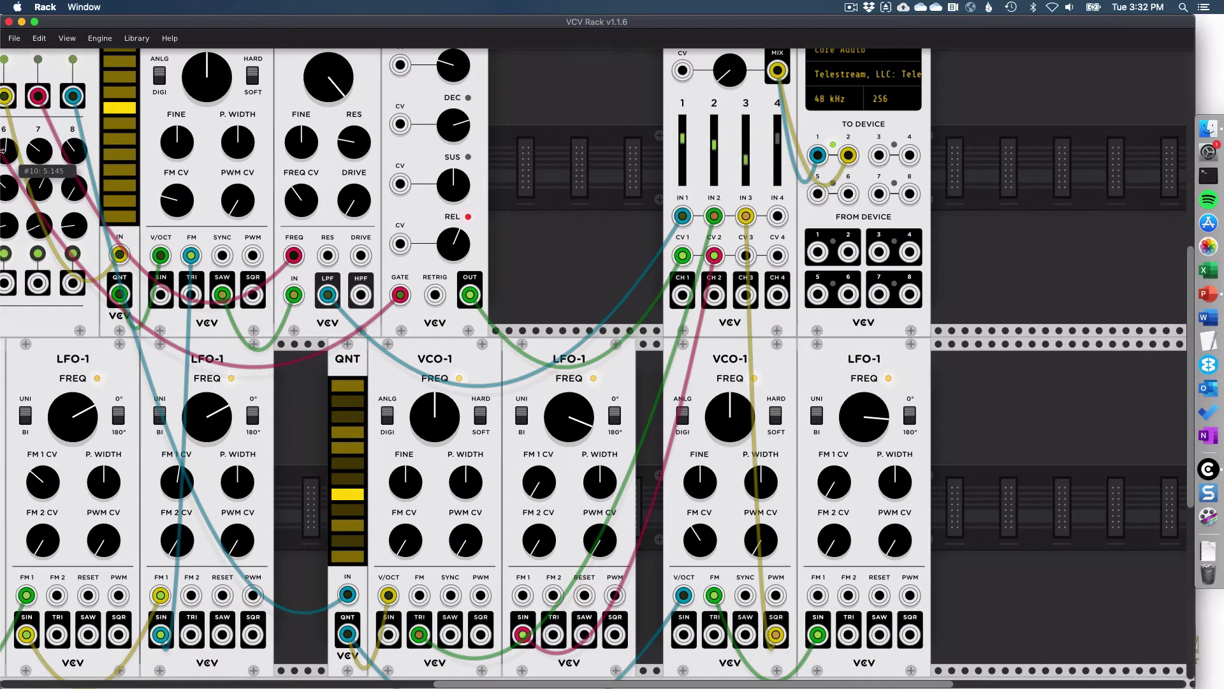
{"action": "scroll", "coordinate": [404, 395], "scroll_direction": "left", "scroll_amount": 10}
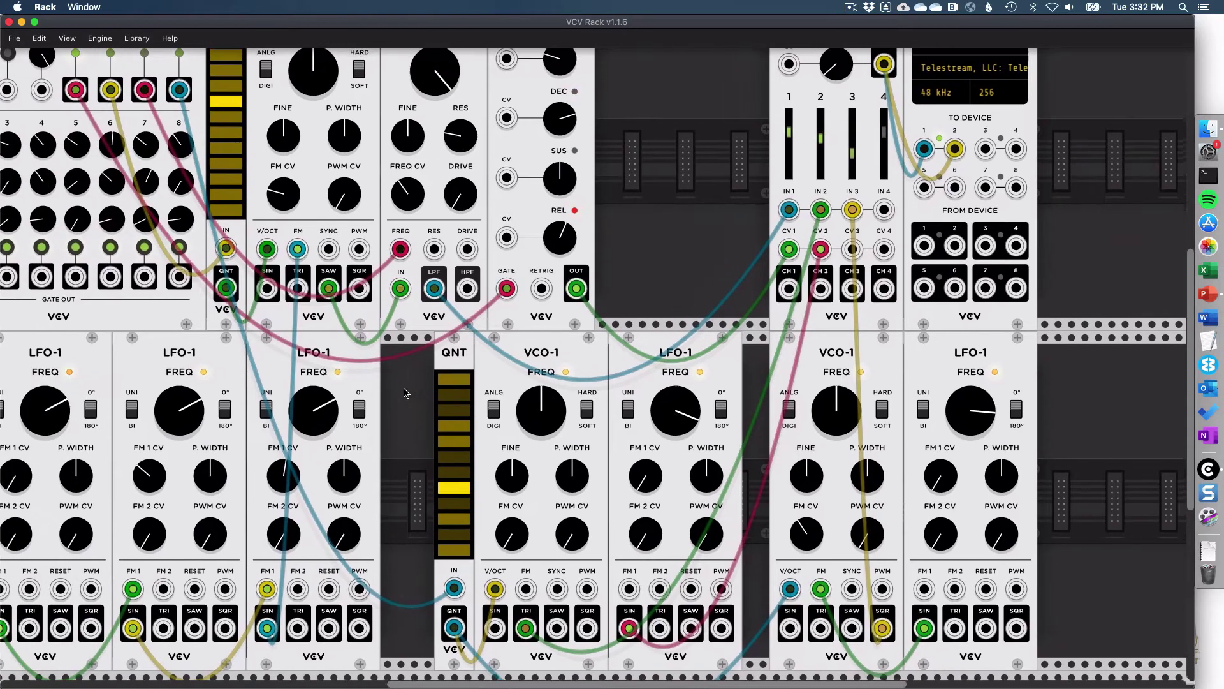